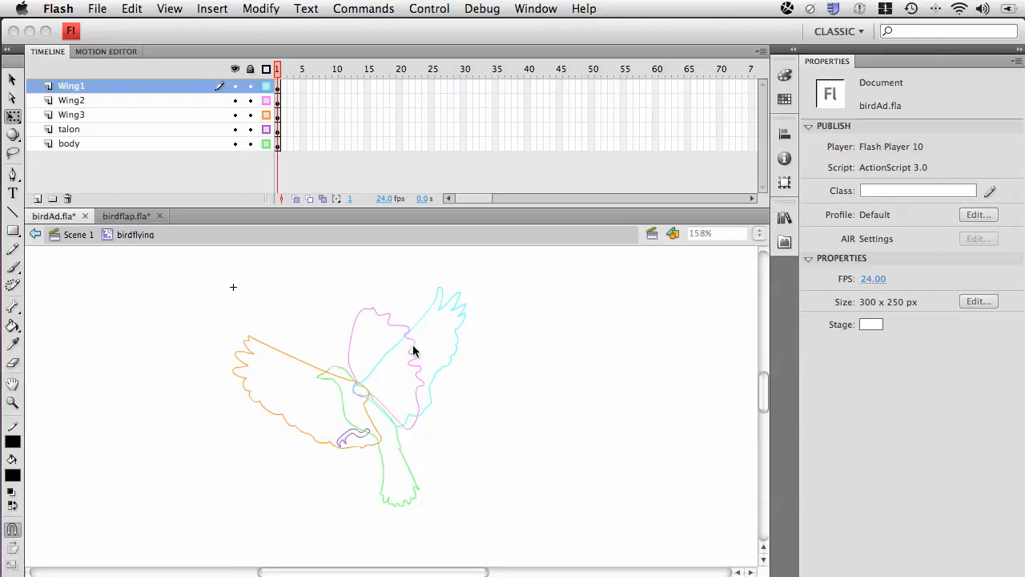
Show all layers as filled artwork instead of outlines, and move the Wing2 keyframe from frame 1 to frame 2.
click(491, 400)
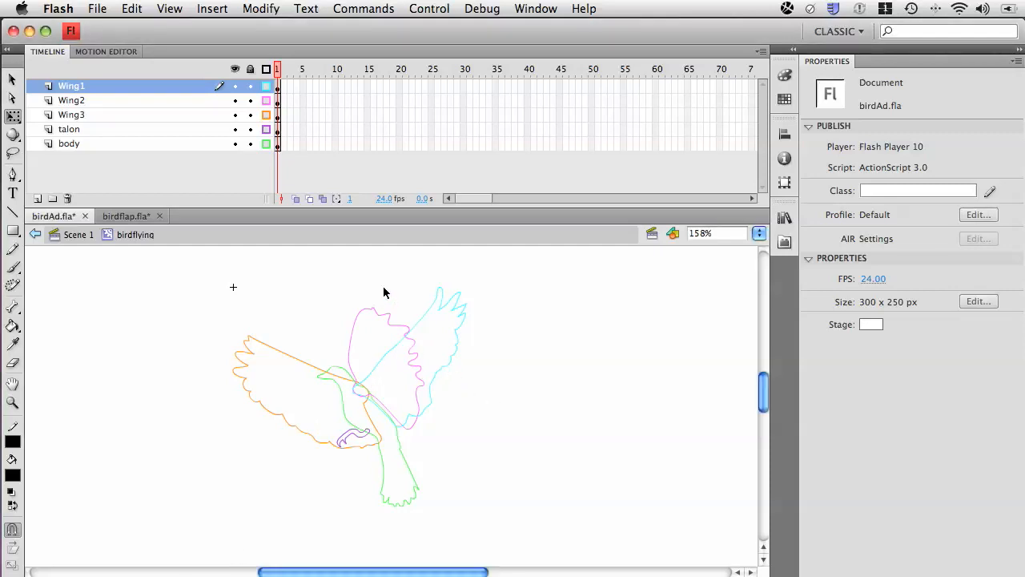
click(268, 69)
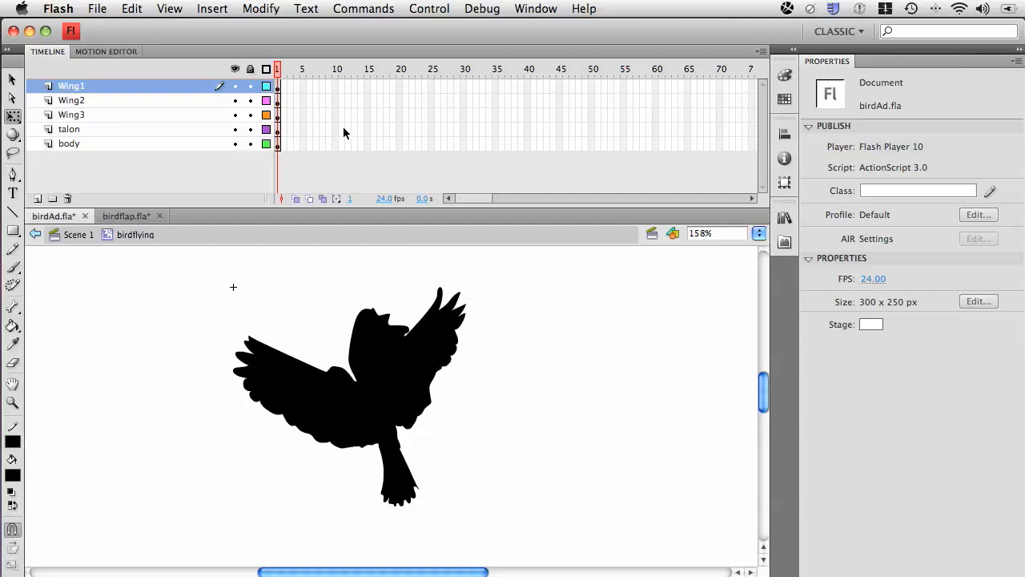
click(278, 100)
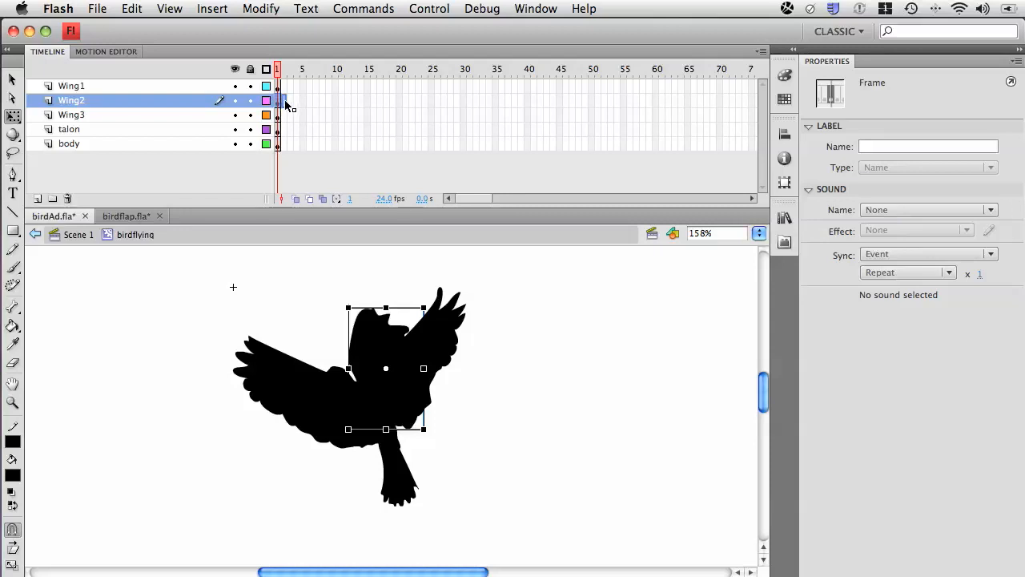
drag(281, 103, 284, 102)
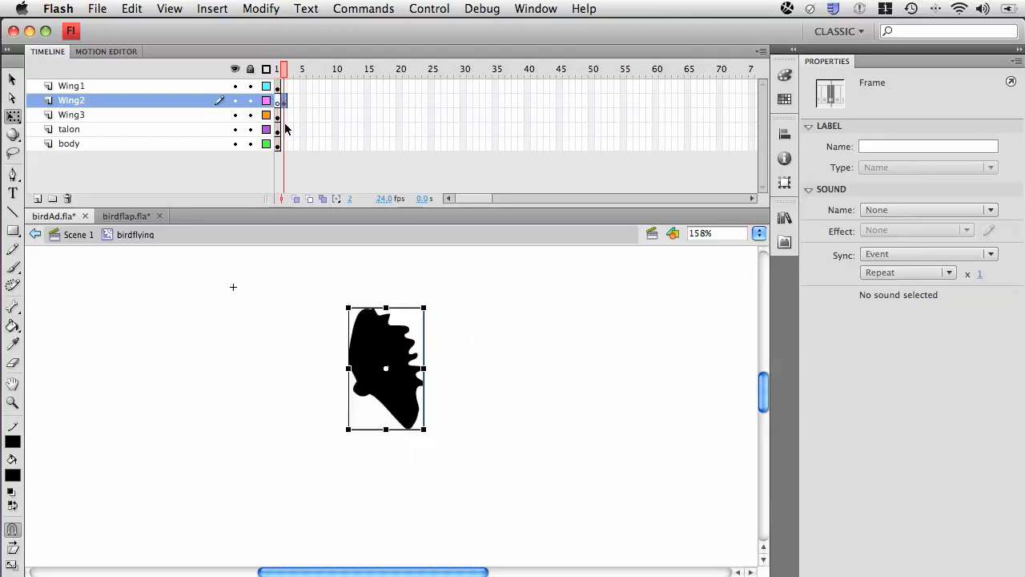
click(279, 71)
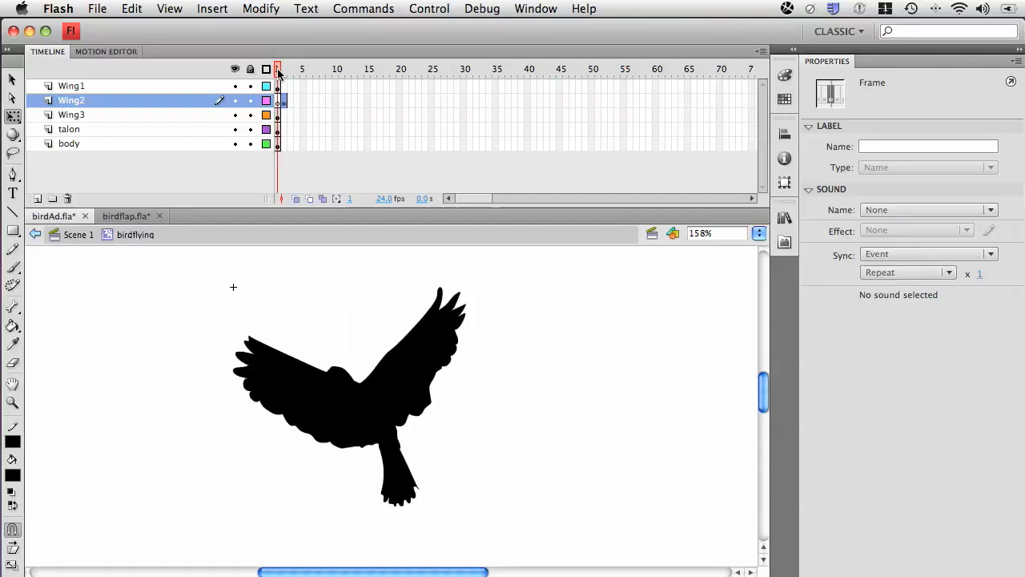
click(283, 101)
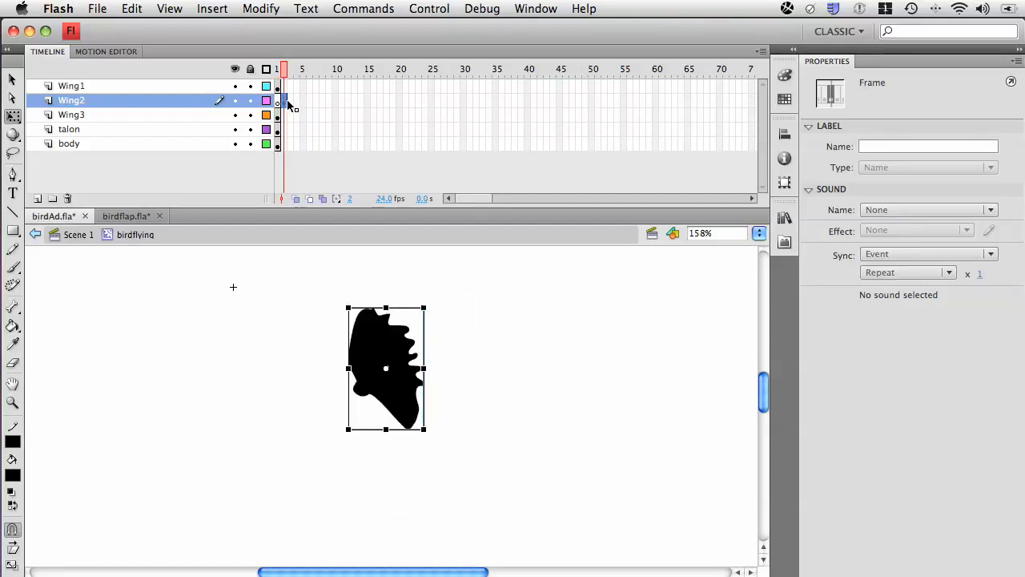
Move the Wing3 keyframe from frame 1 to frame 3.
click(278, 114)
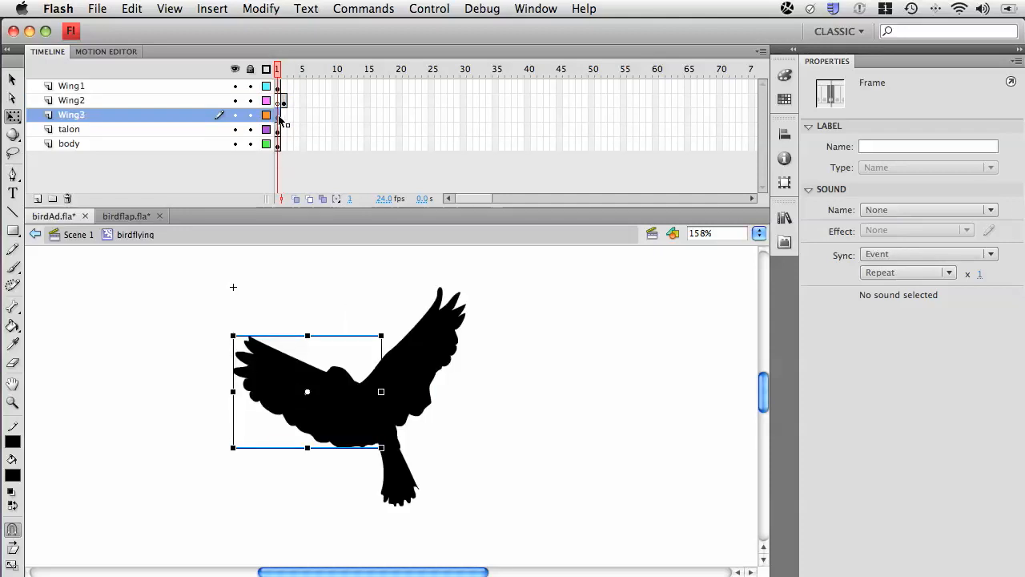
drag(279, 117, 290, 117)
drag(289, 72, 279, 80)
Extend the talon and body layers through frame 3 and check the bird across the frames.
click(290, 131)
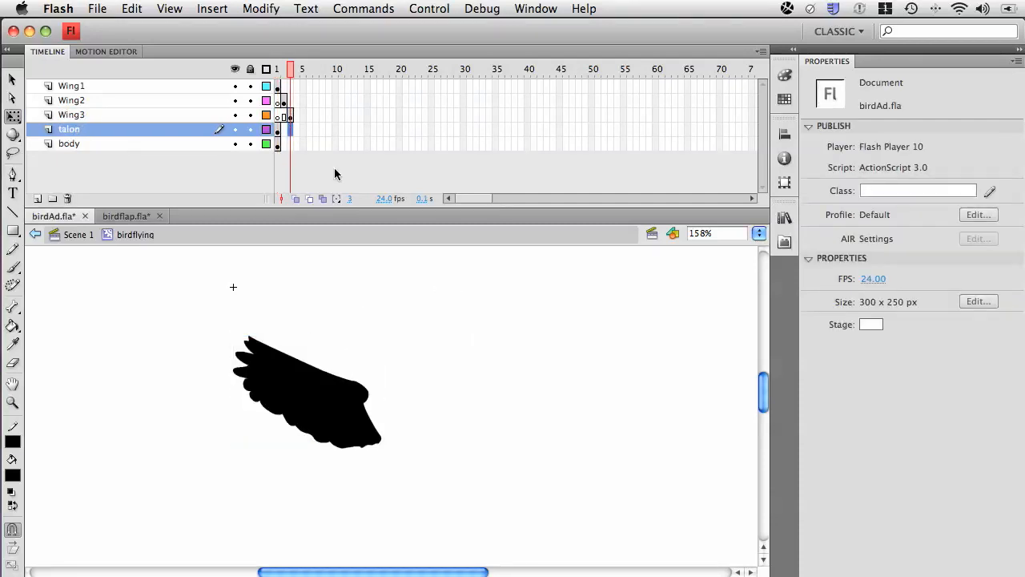
click(291, 144)
drag(290, 70, 286, 72)
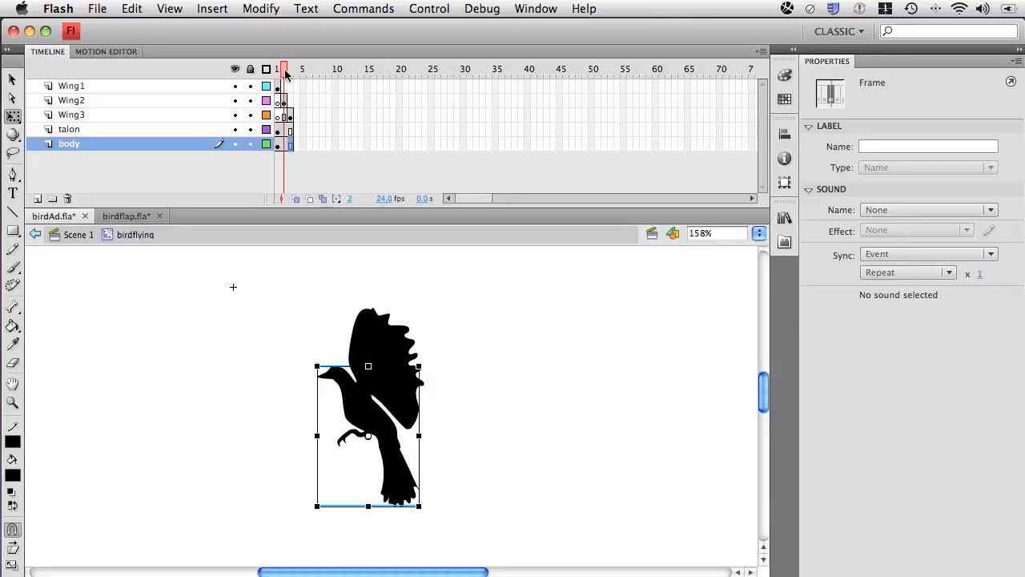
mouse_move(285, 72)
mouse_down()
mouse_move(275, 72)
mouse_move(293, 76)
mouse_move(277, 74)
mouse_up()
Copy the Wing2 keyframe from frame 2 to frame 4 and review the first three frames.
click(284, 102)
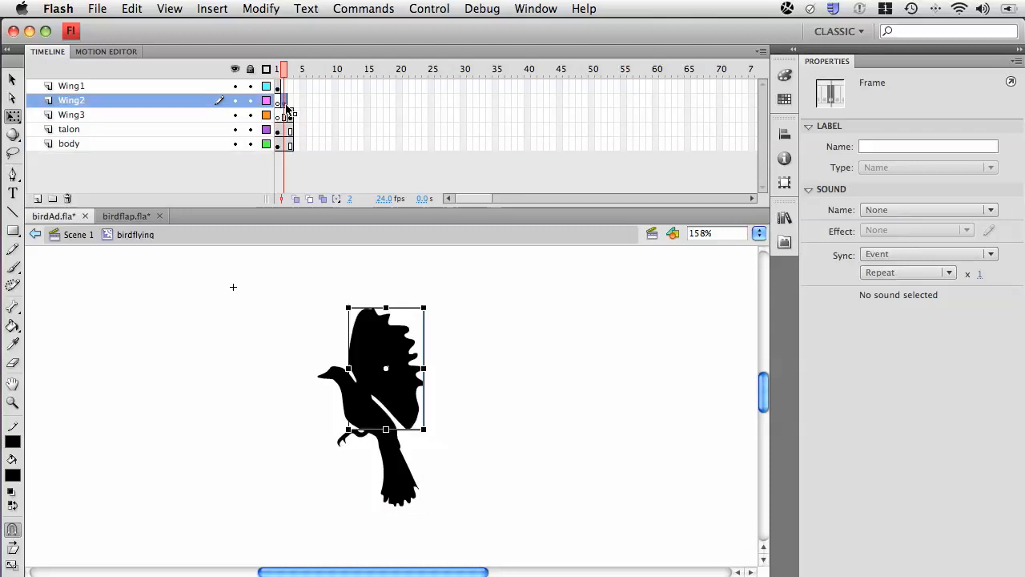
click(310, 103)
click(285, 103)
drag(285, 103, 300, 105)
drag(299, 106, 285, 68)
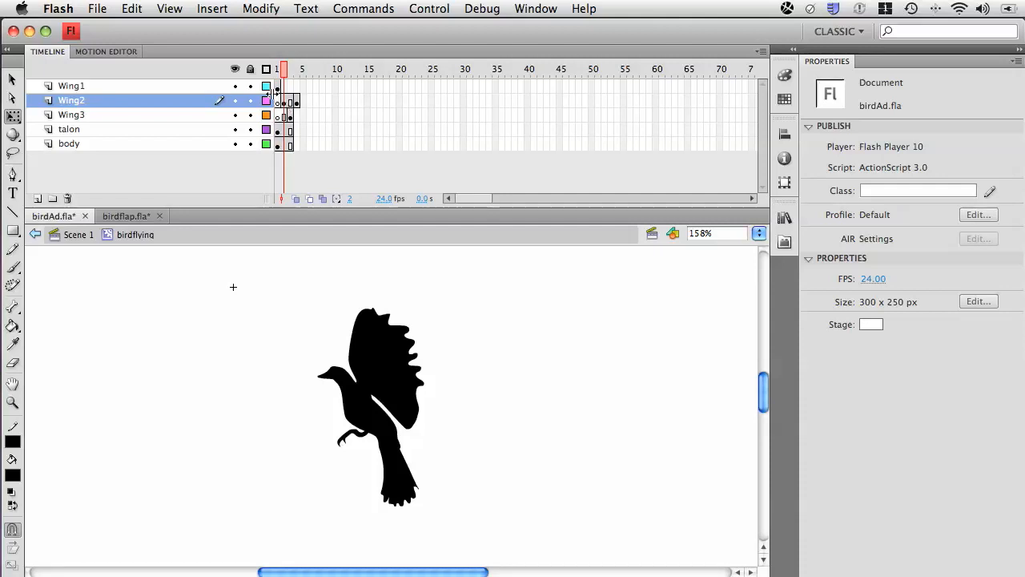
click(275, 68)
drag(276, 68, 294, 69)
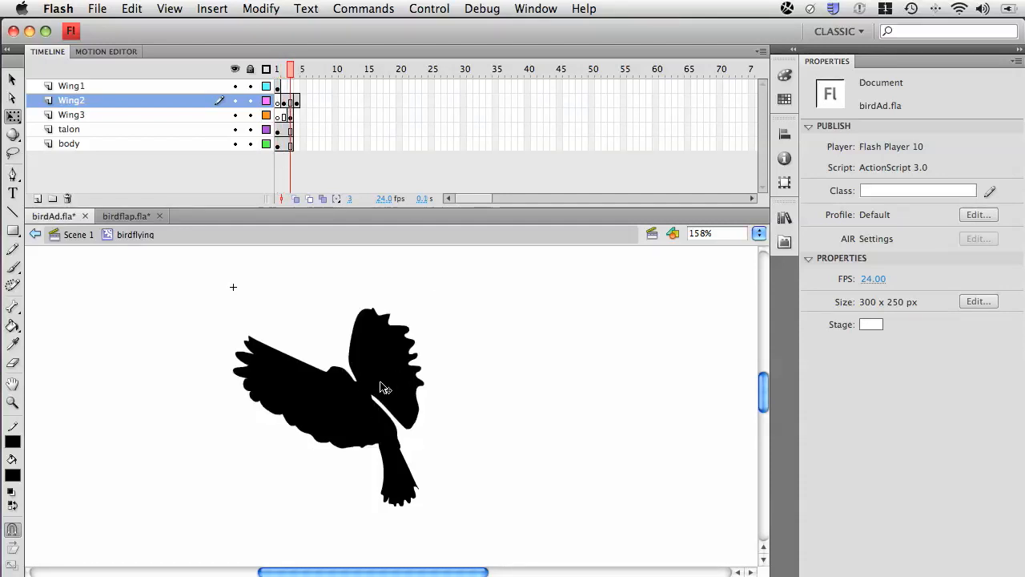
Clear the Wing2 artwork from frame 3 so that frame is a blank keyframe, and check frames 1 to 3.
click(293, 101)
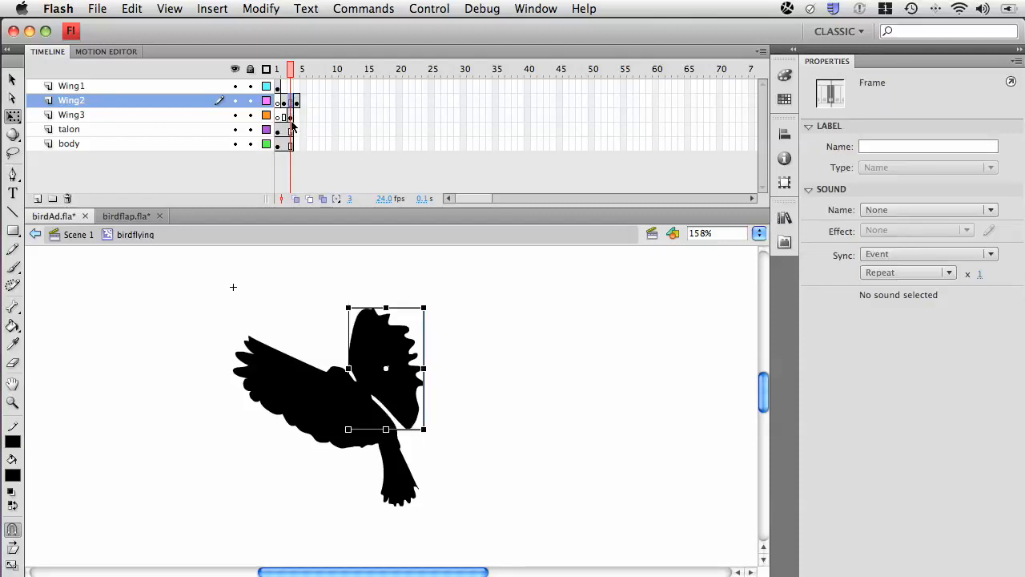
key(Delete)
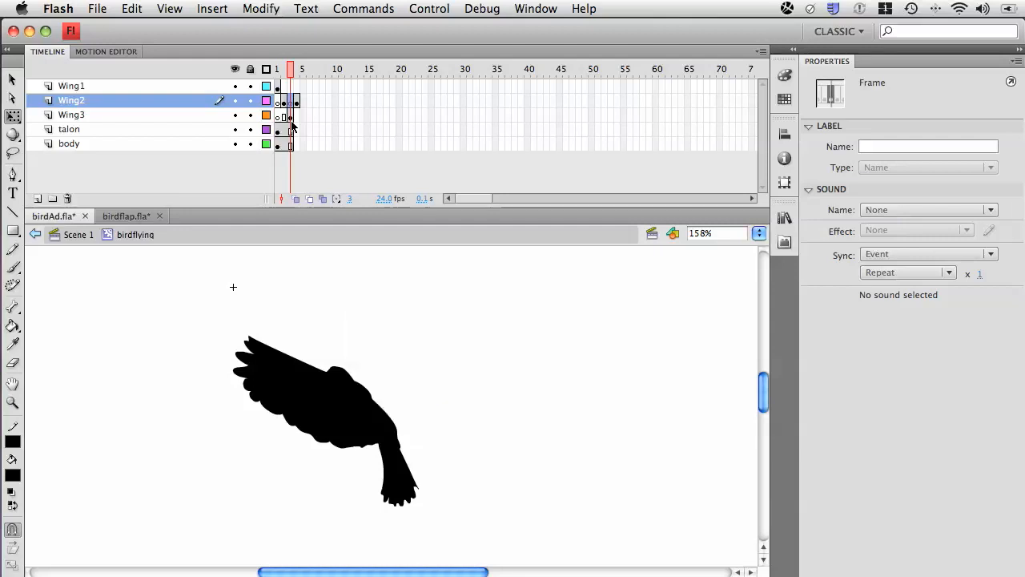
click(276, 70)
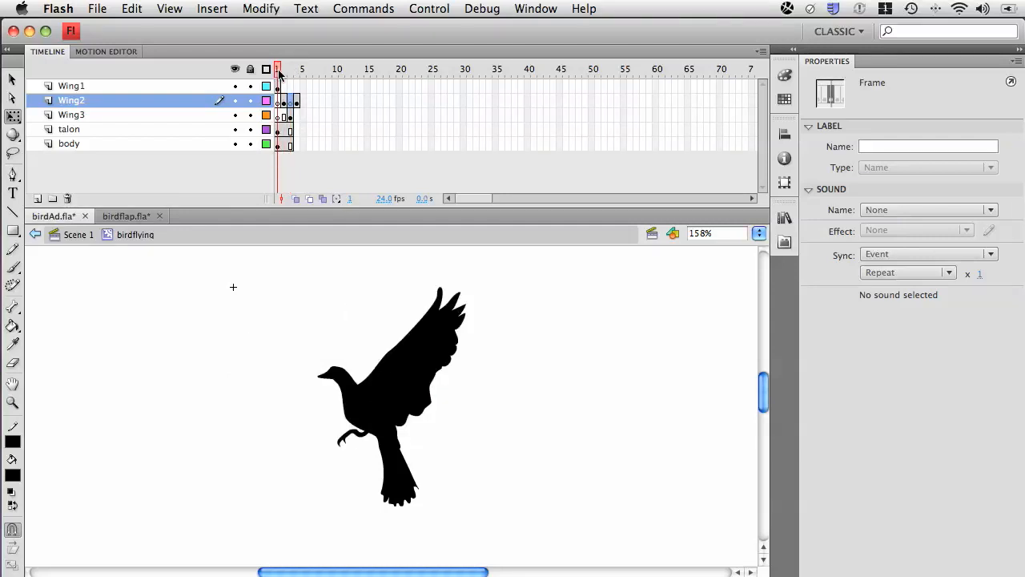
click(283, 70)
click(290, 70)
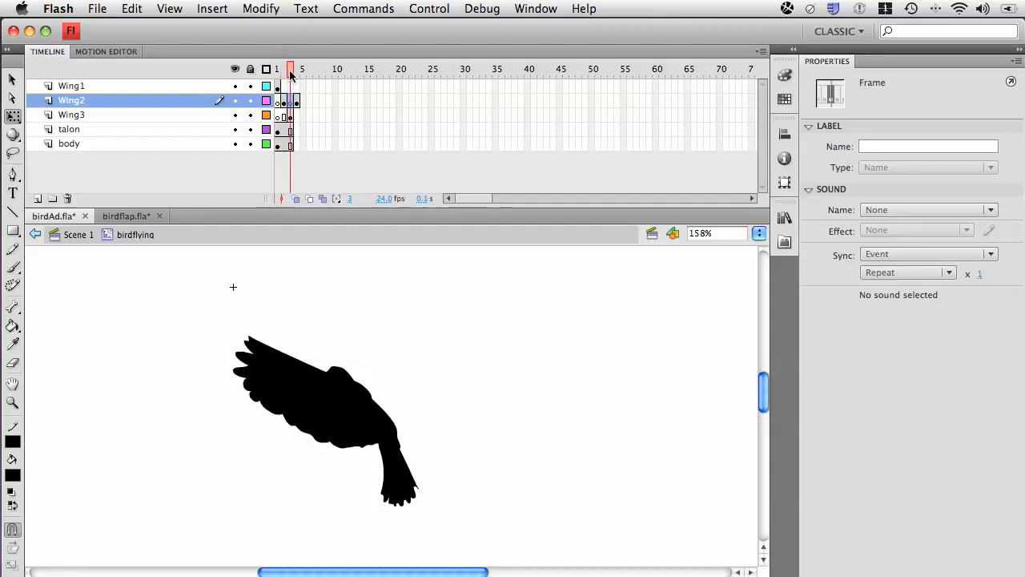
Extend the talon and body layers together through frame 4.
click(297, 70)
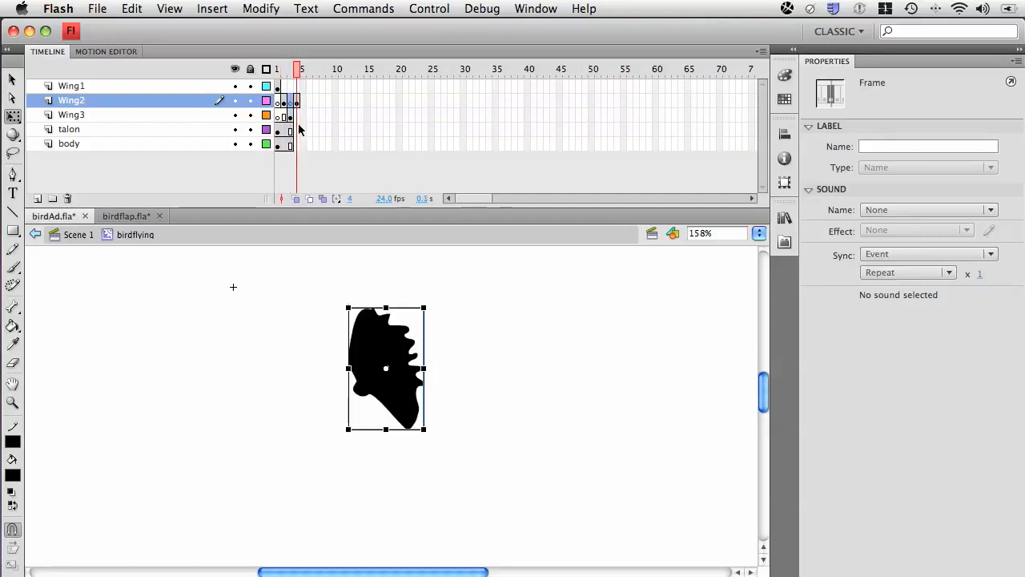
drag(293, 131, 302, 151)
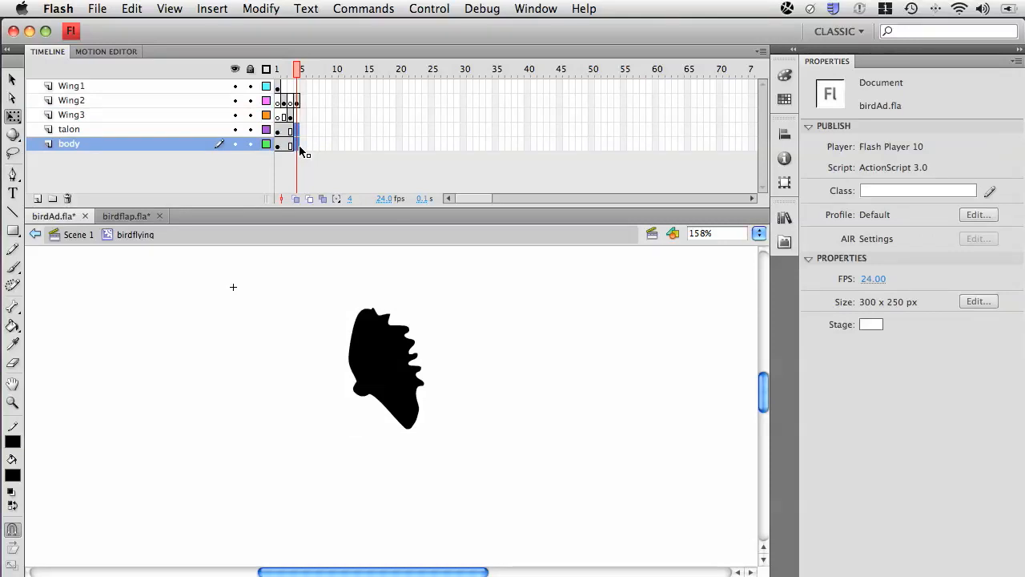
key(F5)
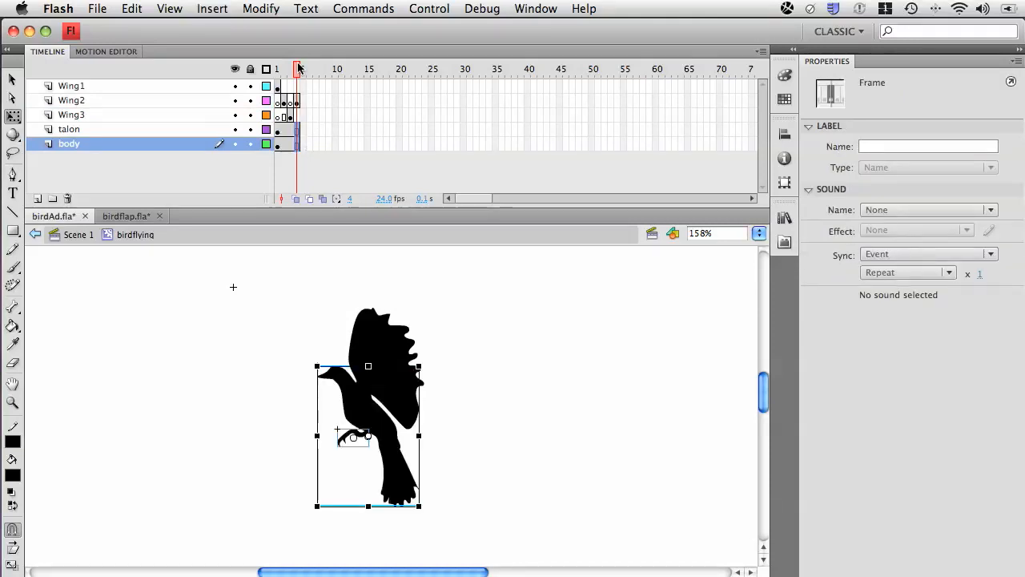
Step through frames 1 to 4 and play the wing-flap animation several times, then return to frame 1.
click(278, 69)
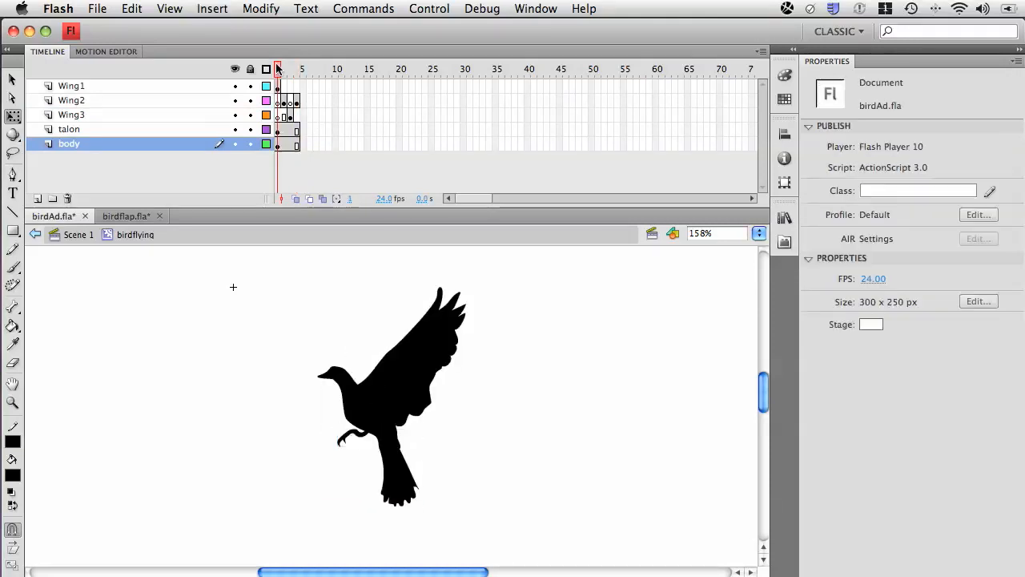
click(285, 69)
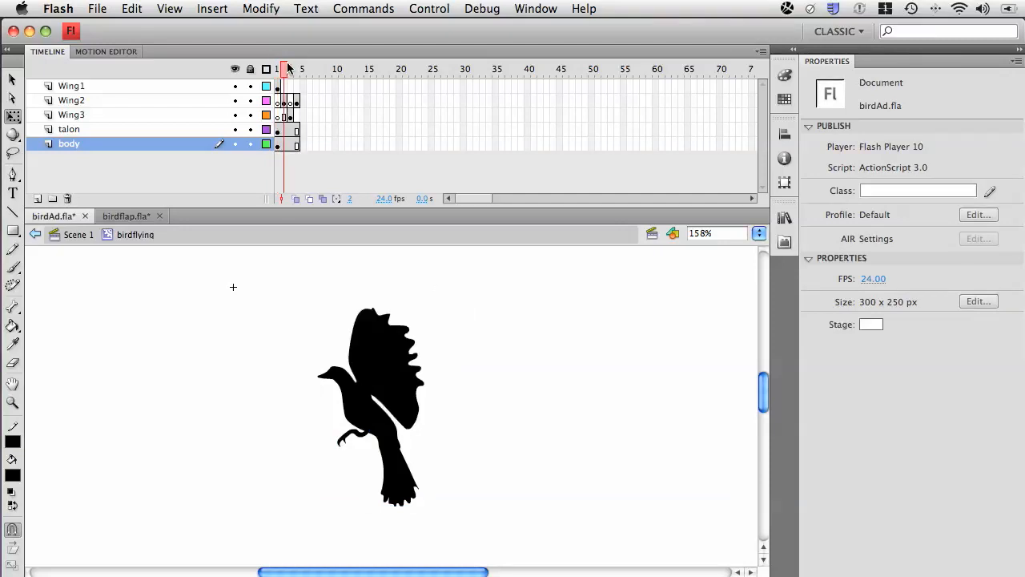
click(292, 69)
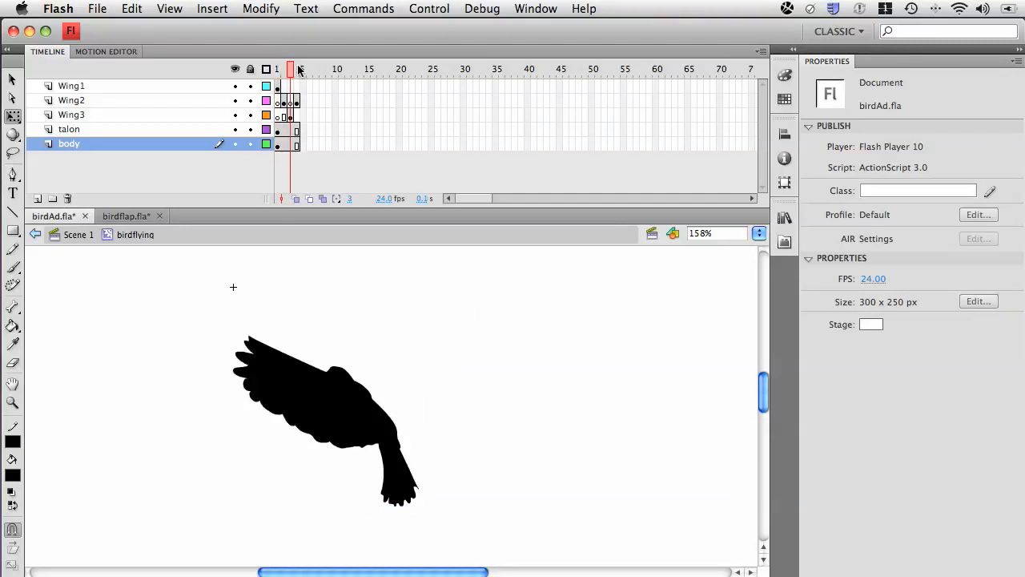
click(298, 69)
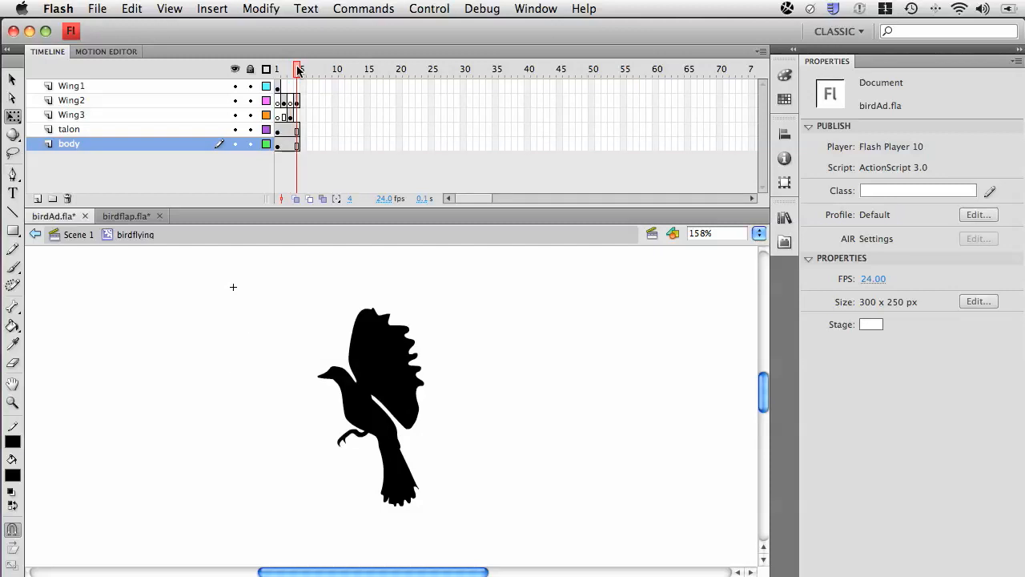
click(276, 69)
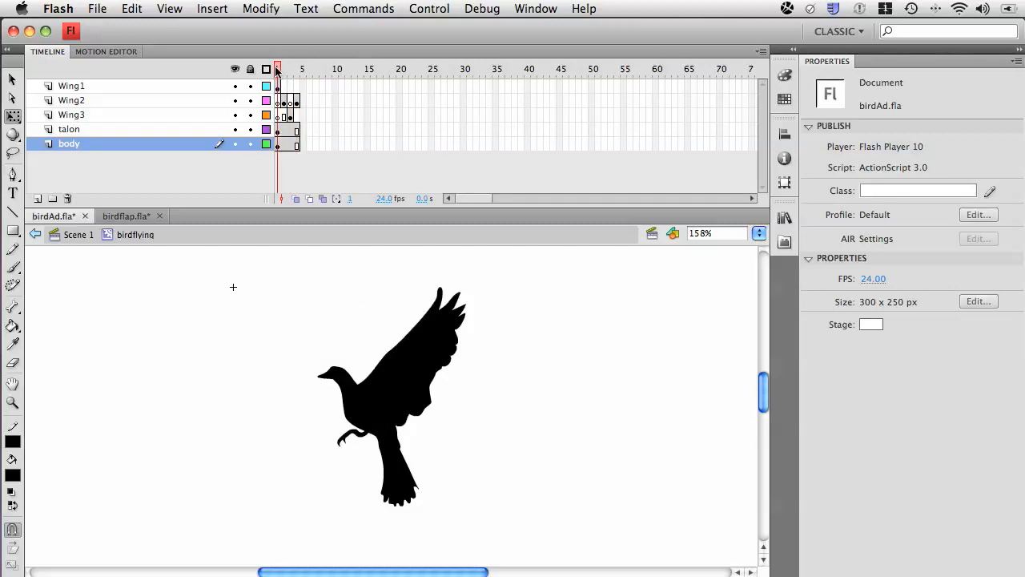
key(Return)
key(Return)
key(Return)
key(Return)
key(Return)
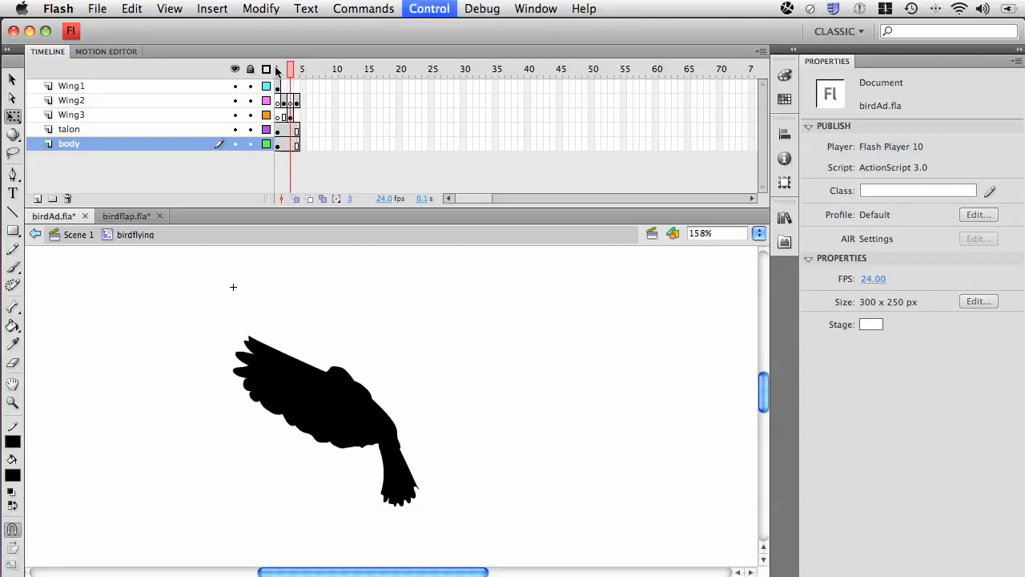
key(Return)
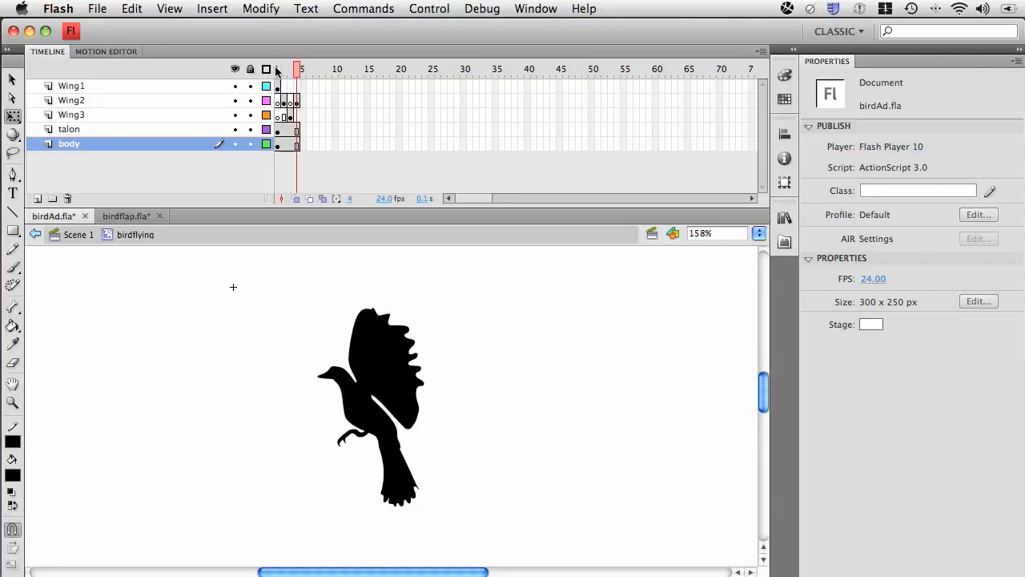
click(275, 70)
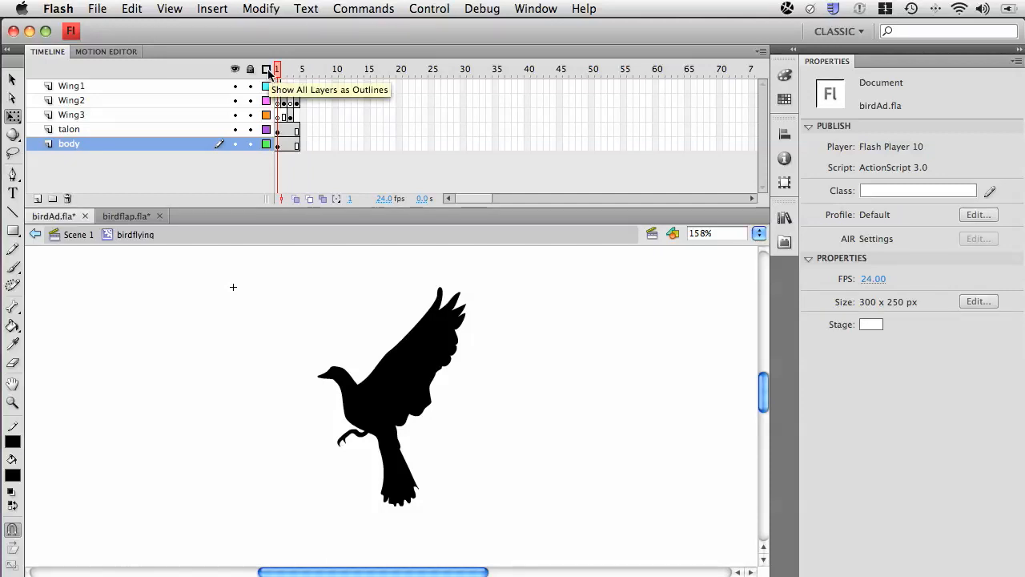
Add a keyframe at frame 2 of the talon layer and move the talon's transformation point to where the leg meets the body.
click(283, 131)
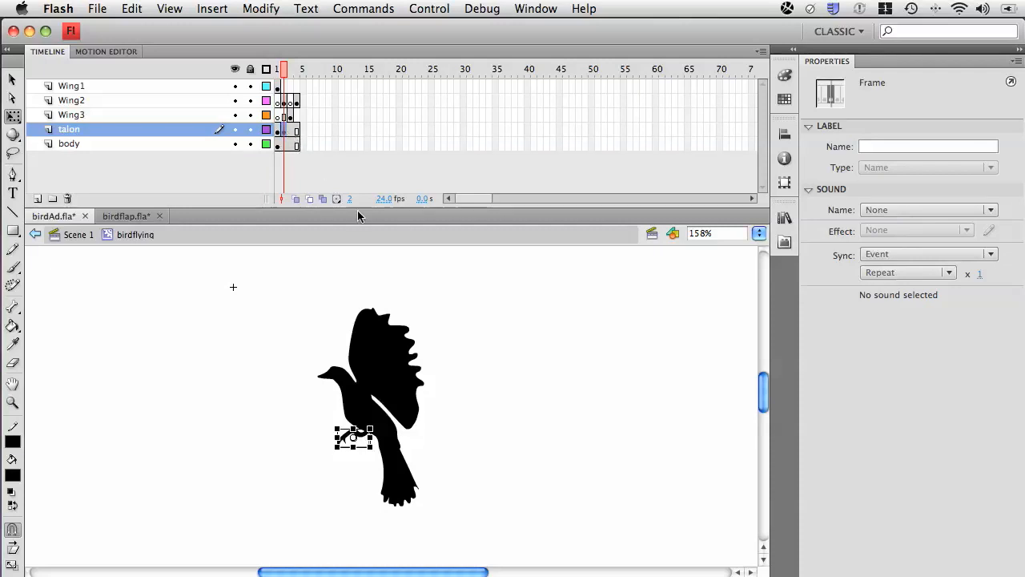
click(371, 430)
key(z)
drag(284, 351, 478, 478)
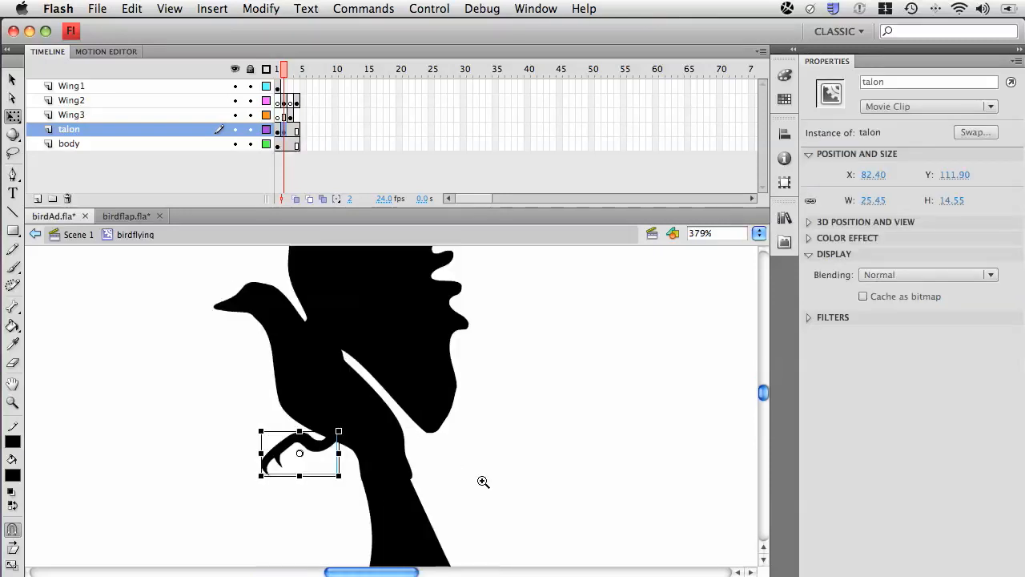
drag(300, 452, 333, 440)
Fine-tune the talon's transformation point and rotate the talon slightly downward around the leg joint on frame 2.
drag(261, 492, 267, 493)
key(super+z)
click(12, 116)
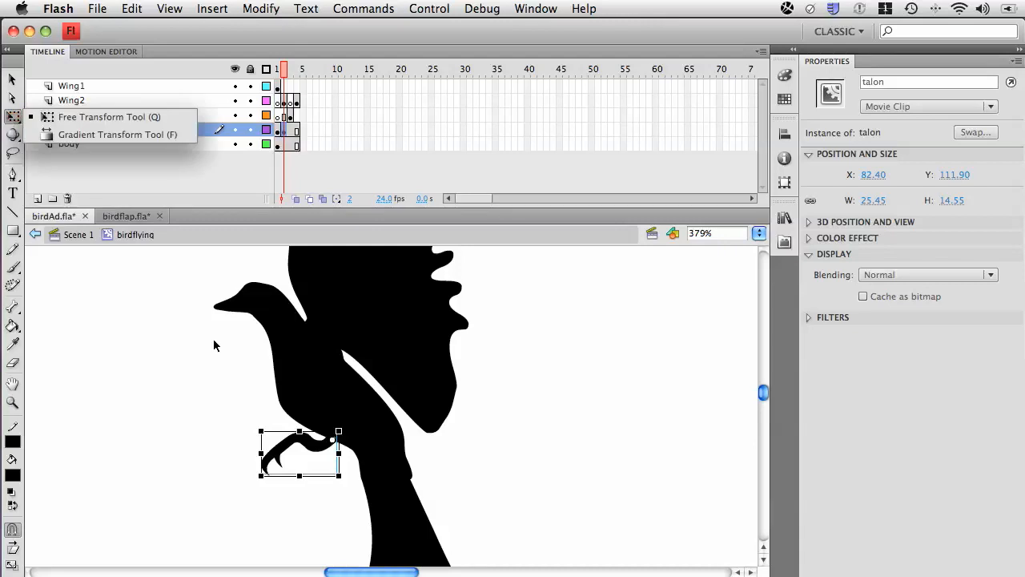
click(329, 442)
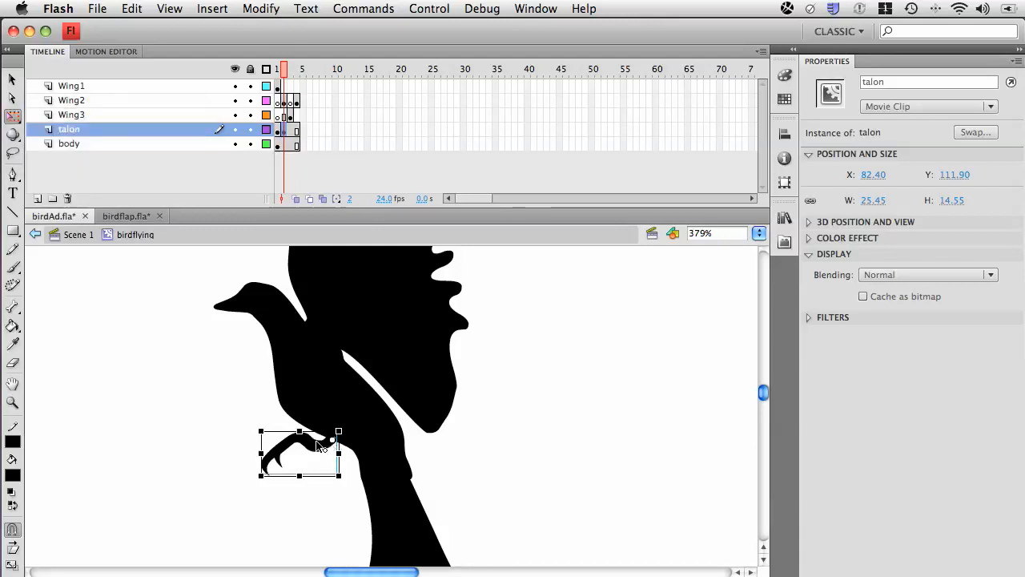
mouse_move(332, 441)
mouse_down()
mouse_move(301, 440)
mouse_move(299, 454)
mouse_move(332, 442)
mouse_up()
drag(253, 486, 271, 497)
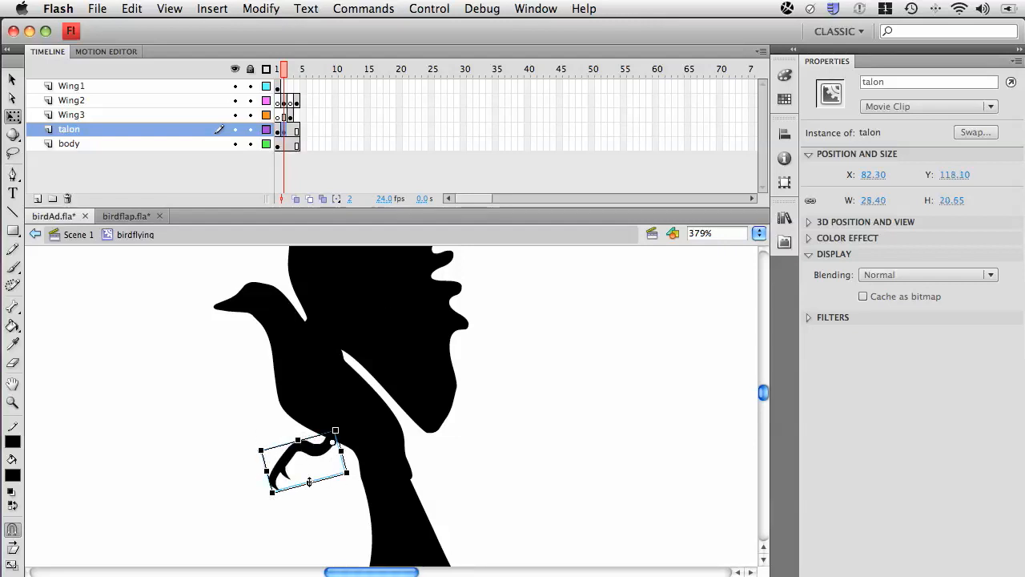
Add a talon keyframe at frame 3, rotate the talon further downward around the leg joint, and compare it with frames 1 and 2.
click(289, 131)
drag(268, 505, 280, 518)
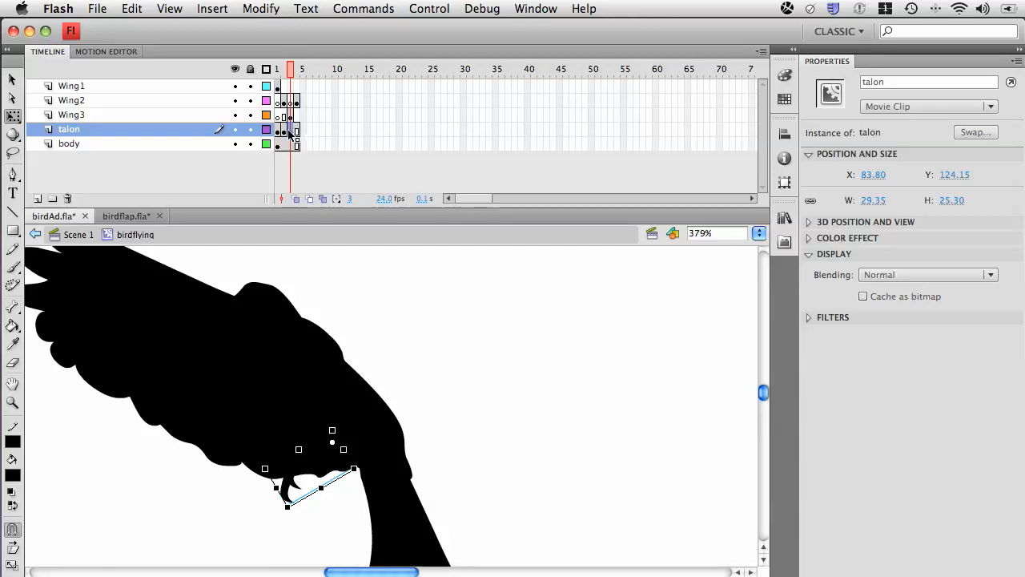
click(278, 133)
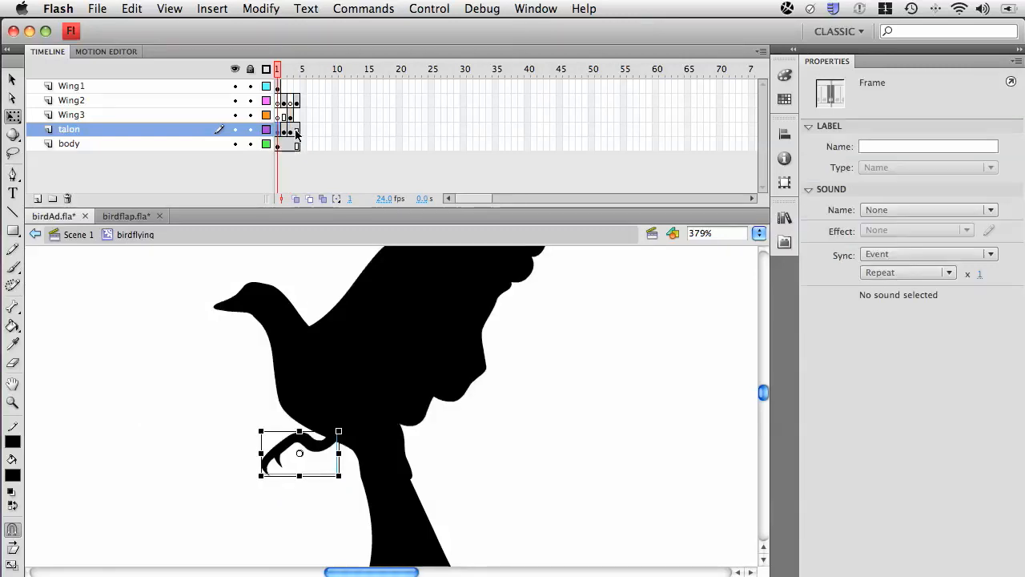
click(285, 134)
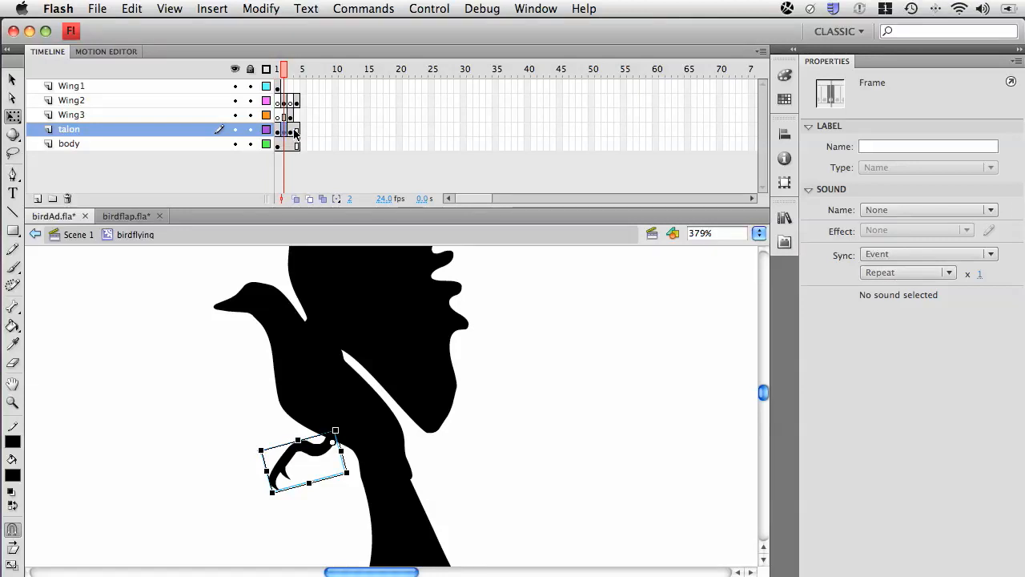
Copy the talon keyframe from frame 2 to frame 4 and scrub back to frame 1 to check the talon's motion.
drag(287, 134, 285, 134)
right_click(284, 133)
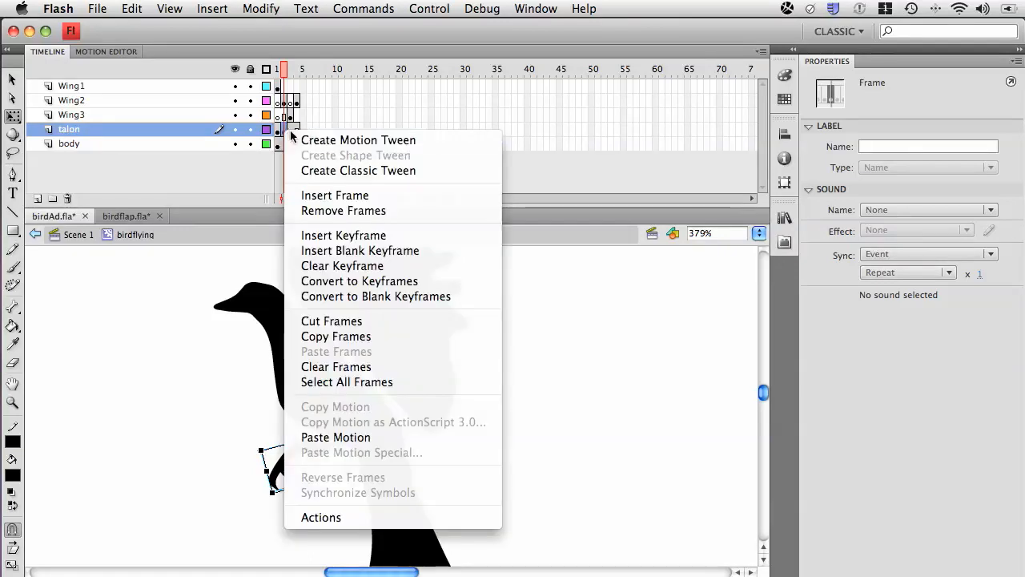
click(287, 129)
super+click(295, 130)
drag(295, 128, 296, 129)
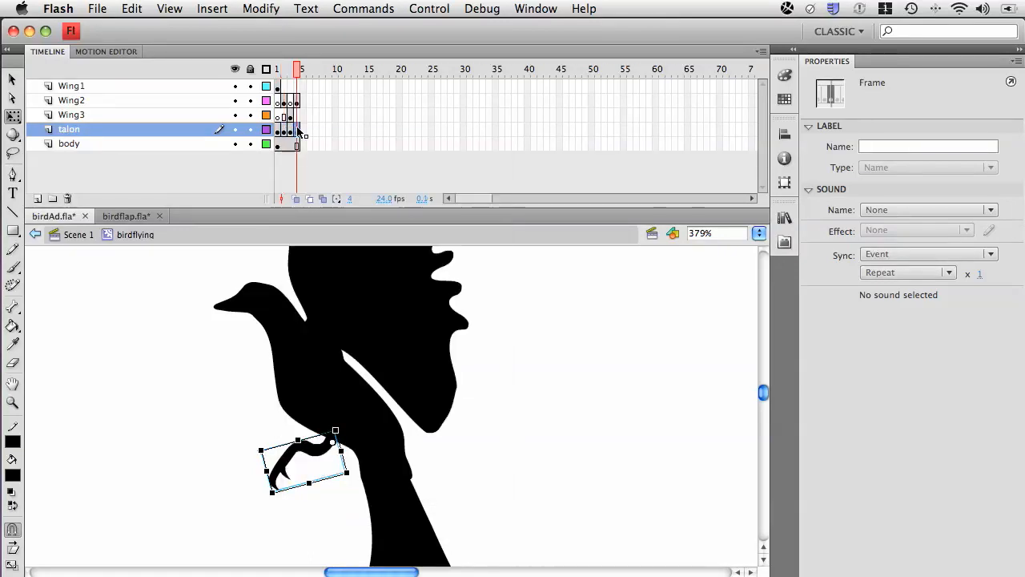
drag(295, 73, 266, 77)
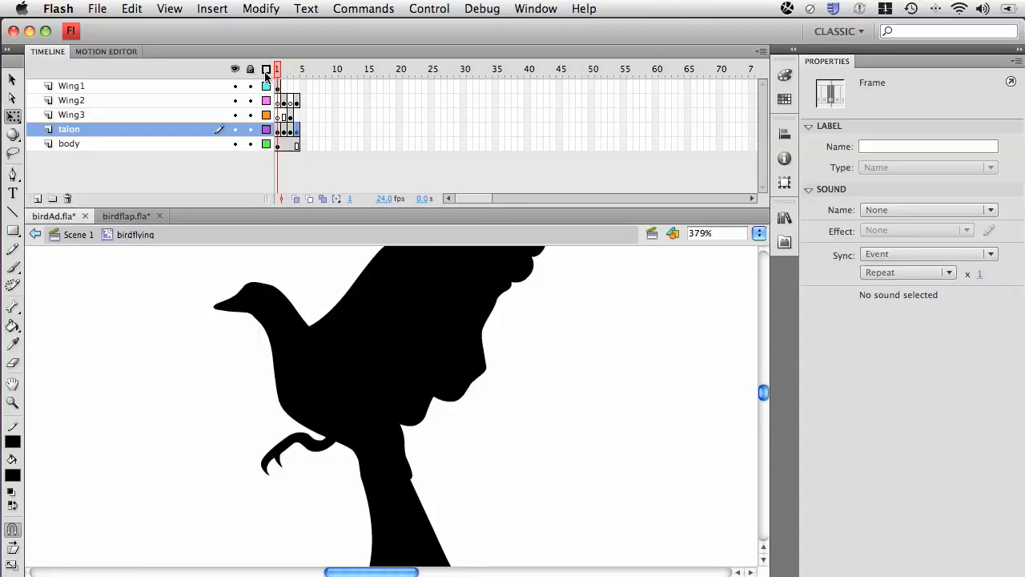
Add a keyframe at frame 2 of the body layer and rotate the body slightly counterclockwise around its centre.
click(284, 145)
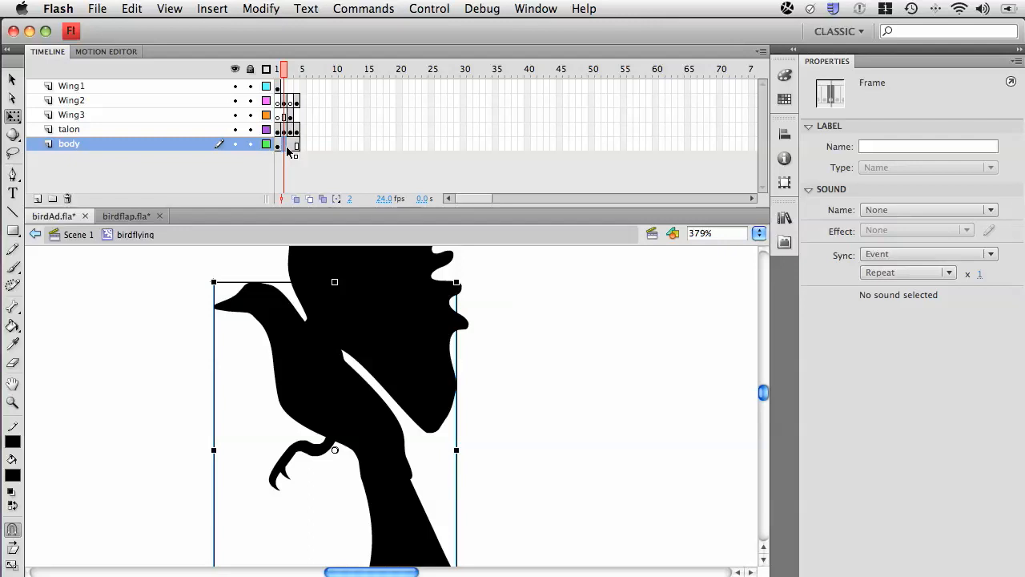
key(F6)
click(282, 463)
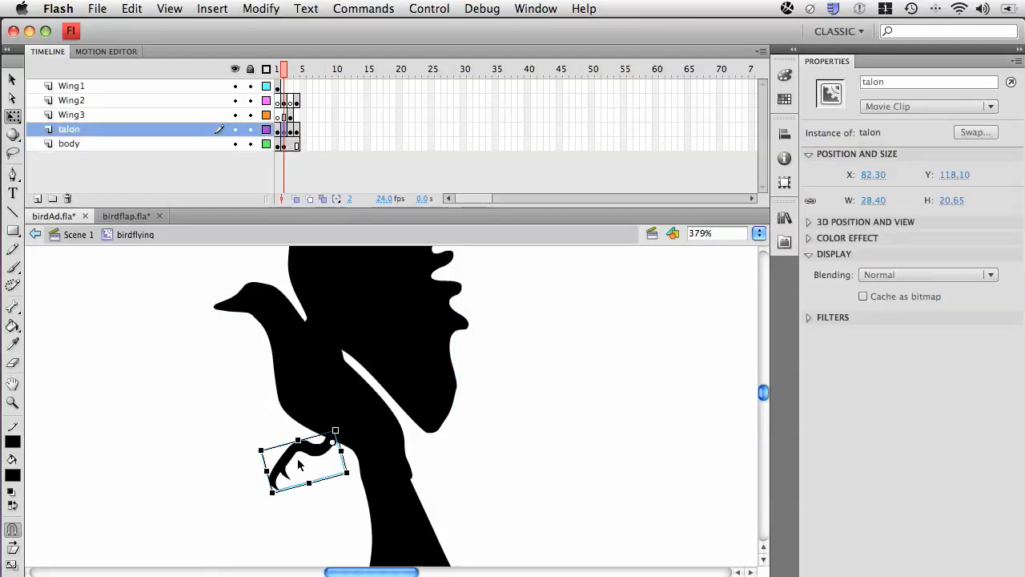
click(337, 414)
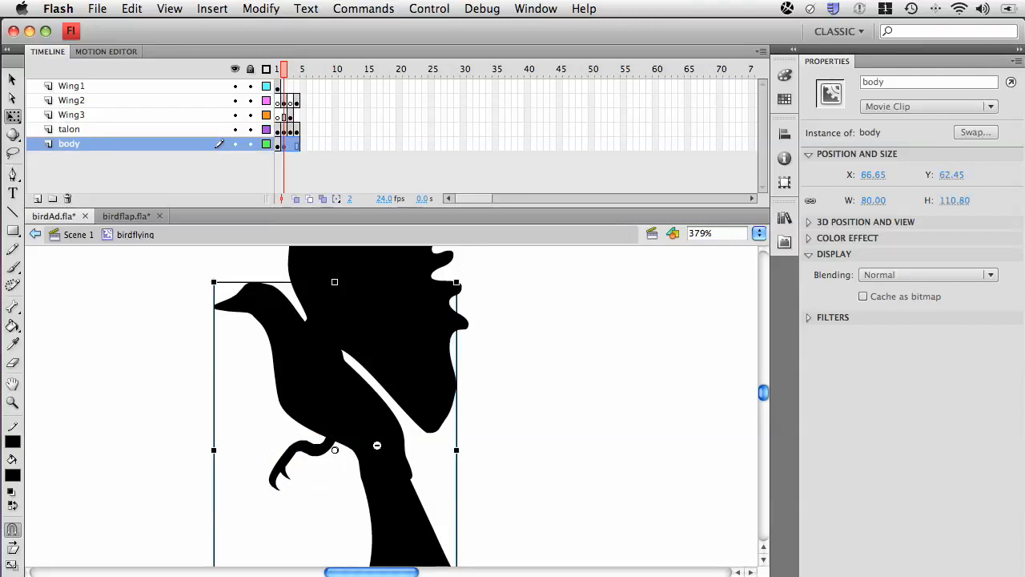
alt+click(429, 455)
drag(441, 503, 453, 493)
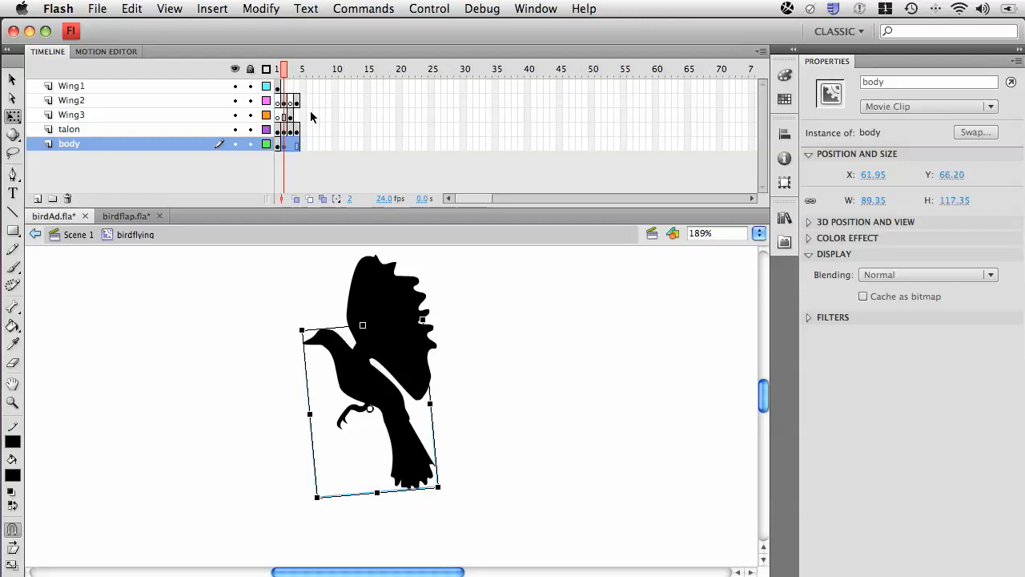
Copy the body's frame 1 keyframe to frame 3 and scrub through the frames up to frame 4.
click(280, 146)
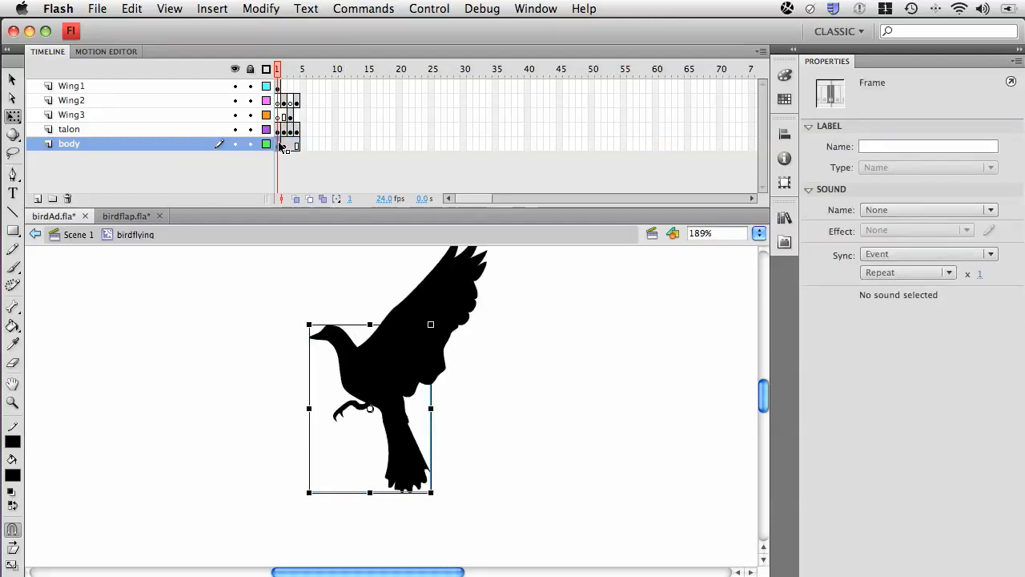
drag(289, 144, 293, 144)
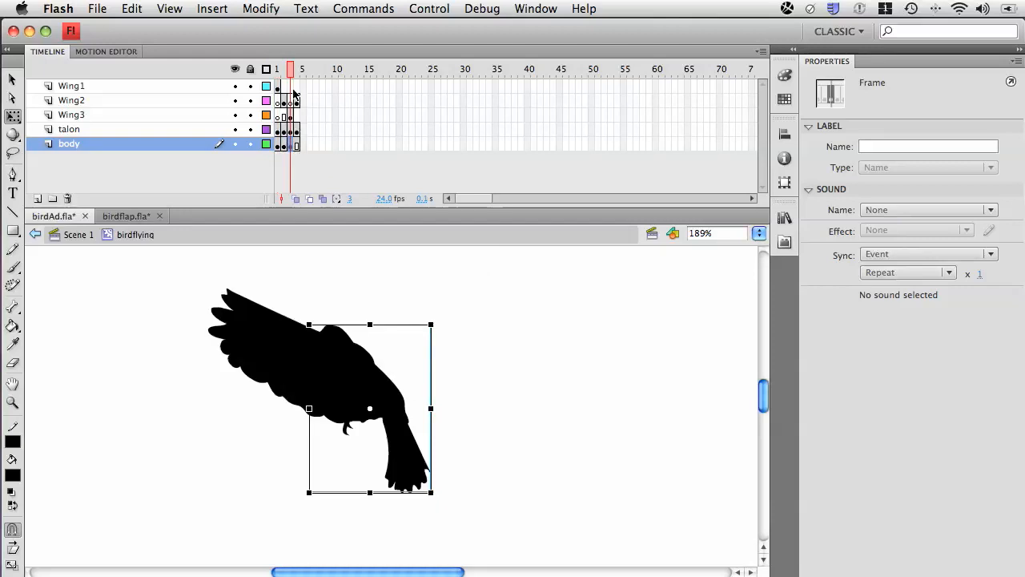
mouse_move(290, 72)
mouse_down()
mouse_move(267, 68)
mouse_move(303, 74)
mouse_up()
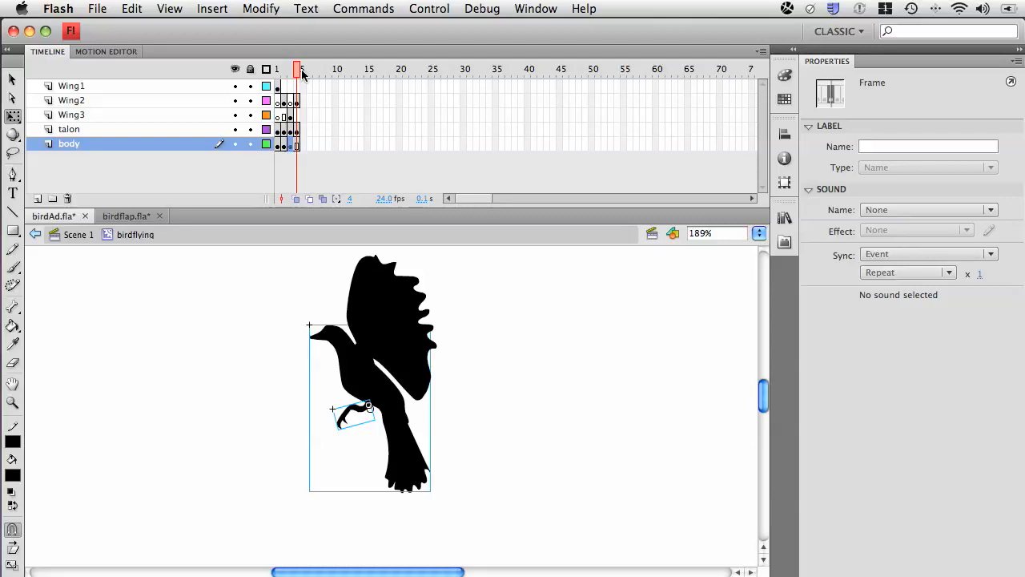
Return to Scene 1 and play the birdflying symbol's preview in the library.
key(super+s)
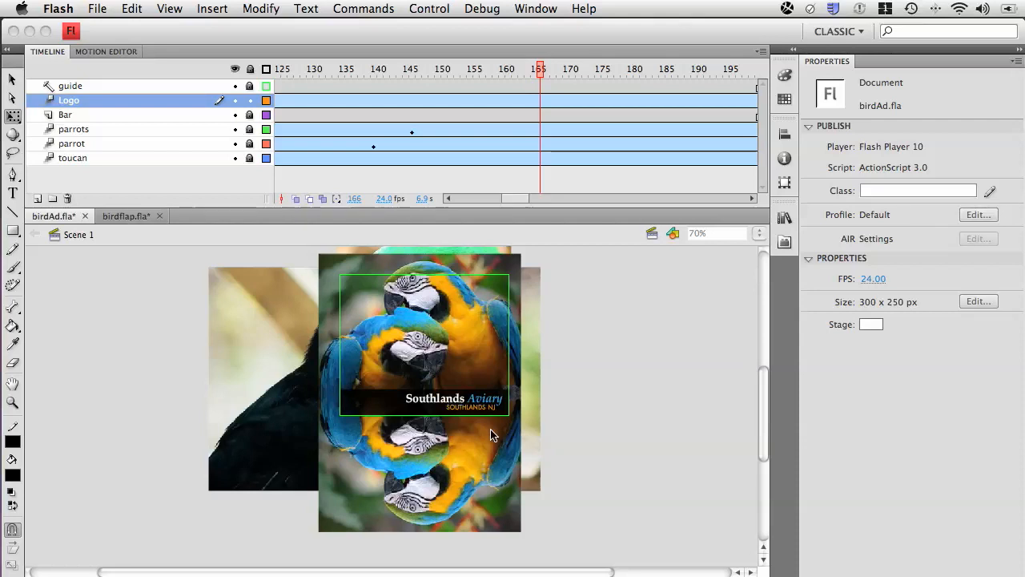
click(784, 220)
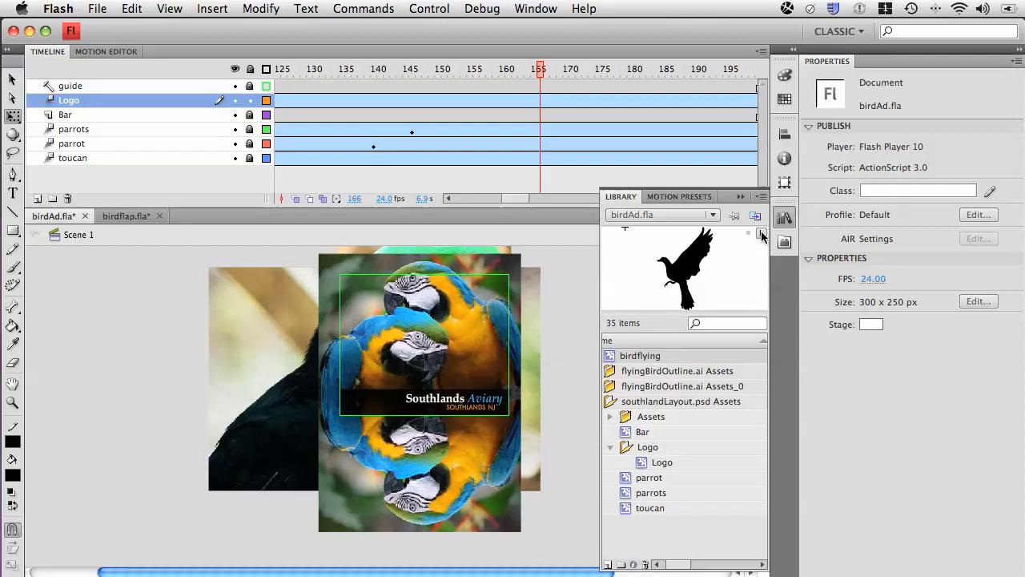
click(762, 233)
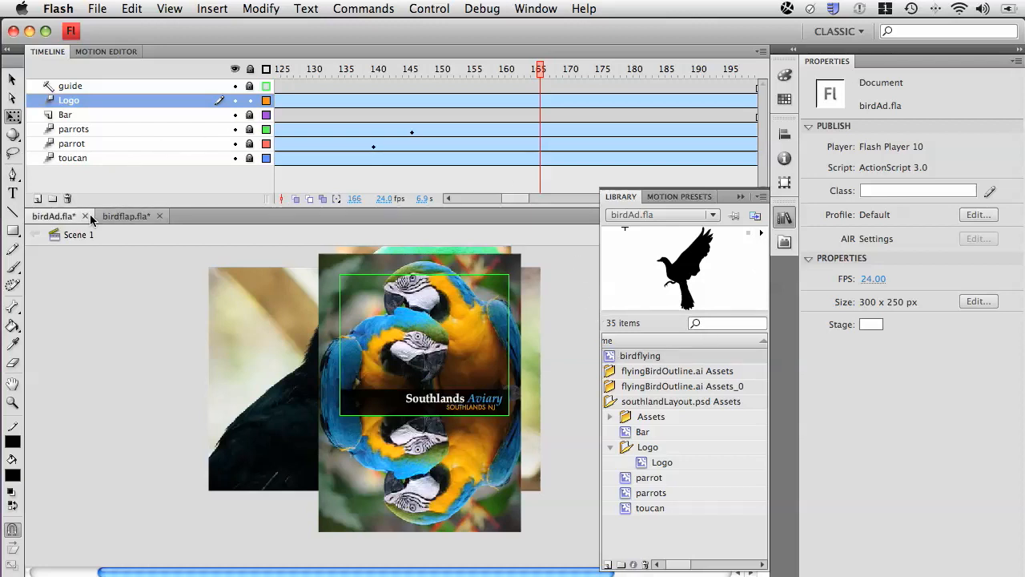
Add a layer named birdflap to the main timeline and place it between the Bar and parrots layers.
click(38, 199)
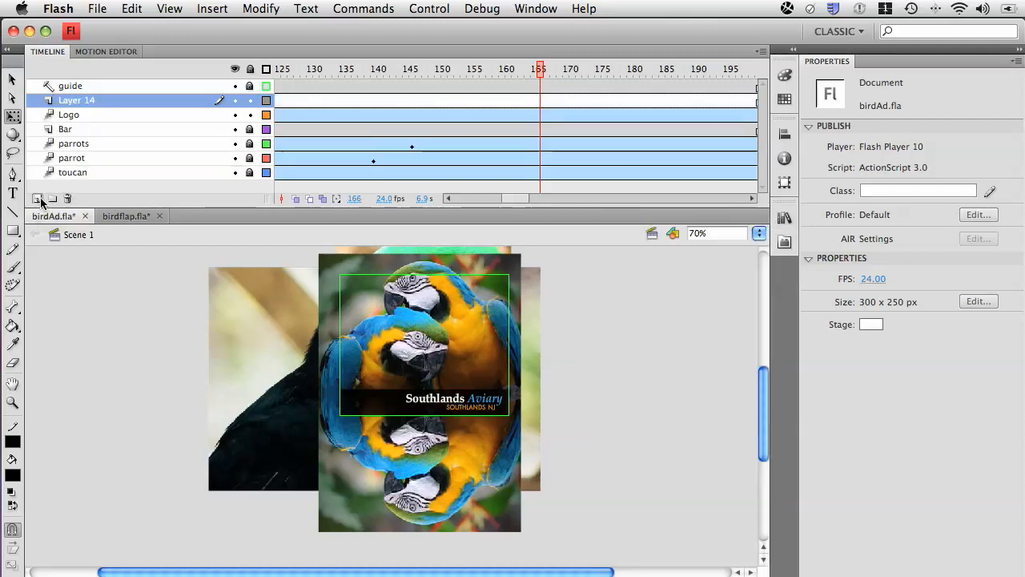
double_click(83, 100)
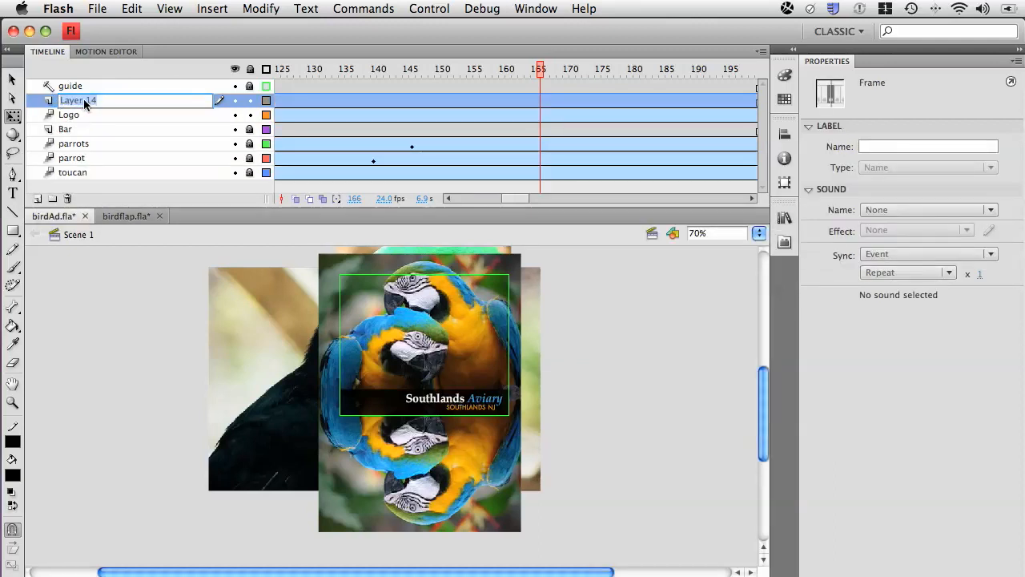
text(birdflap)
drag(42, 100, 50, 139)
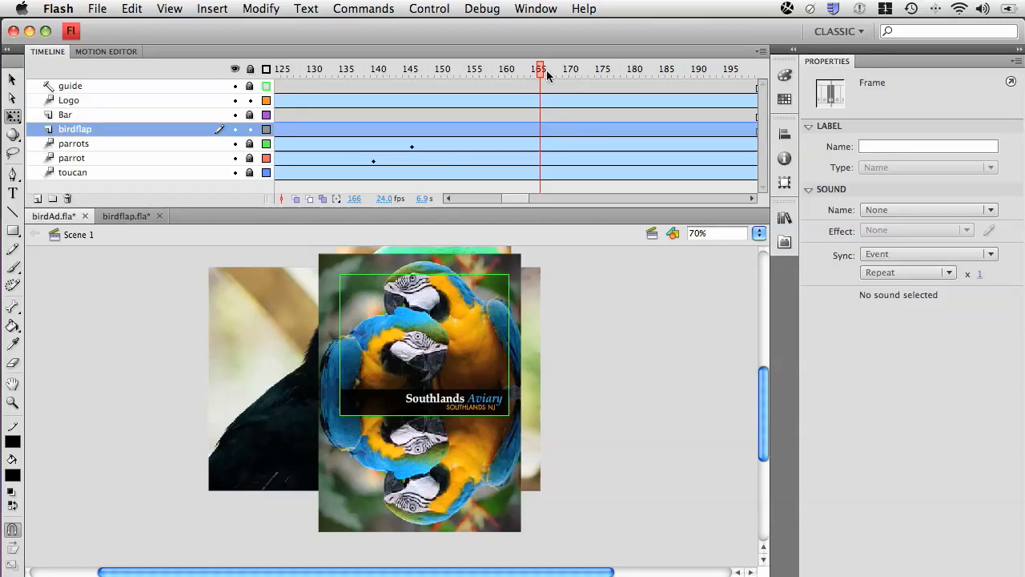
Insert a blank keyframe at frame 166 of the birdflap layer and place the birdflying symbol over the parrots, above the logo bar.
mouse_move(542, 69)
mouse_down()
mouse_move(528, 70)
mouse_move(542, 69)
mouse_up()
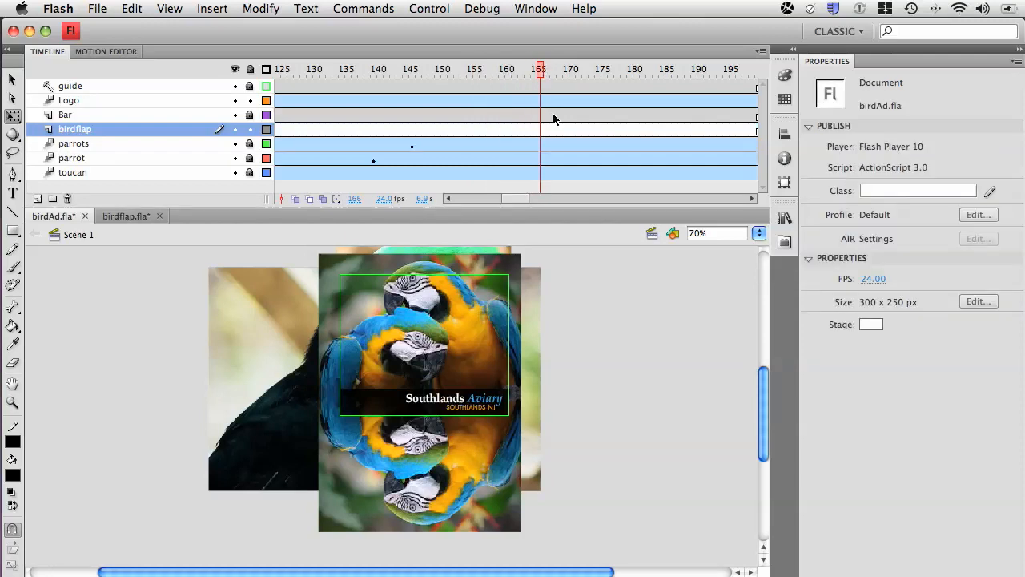
click(540, 128)
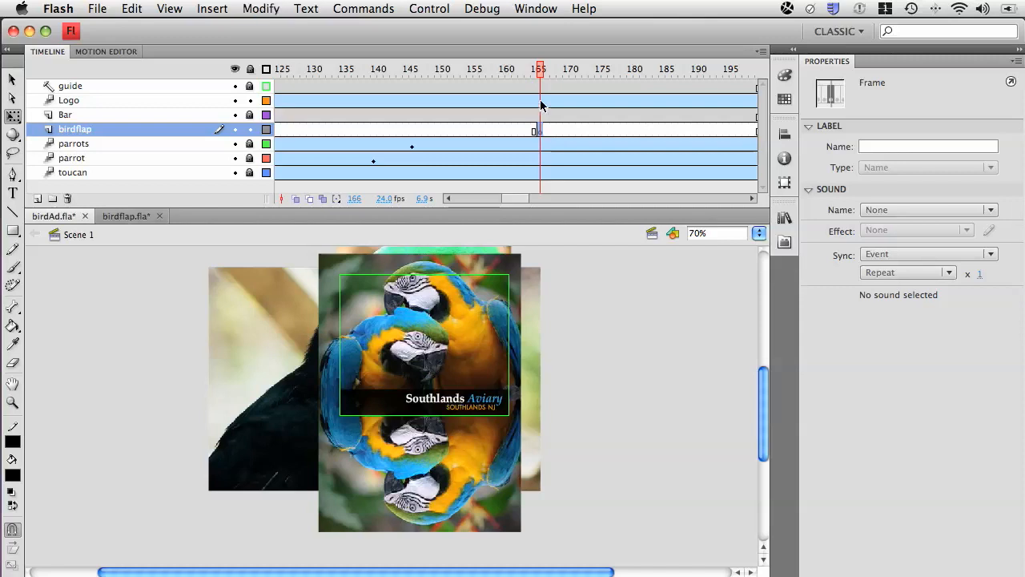
drag(542, 71, 540, 71)
click(784, 217)
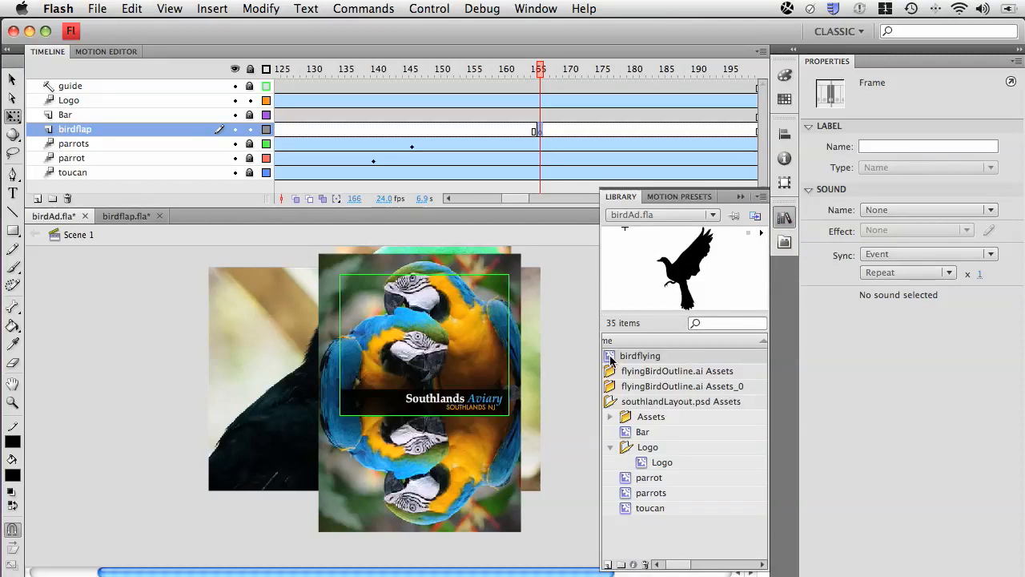
drag(610, 356, 451, 334)
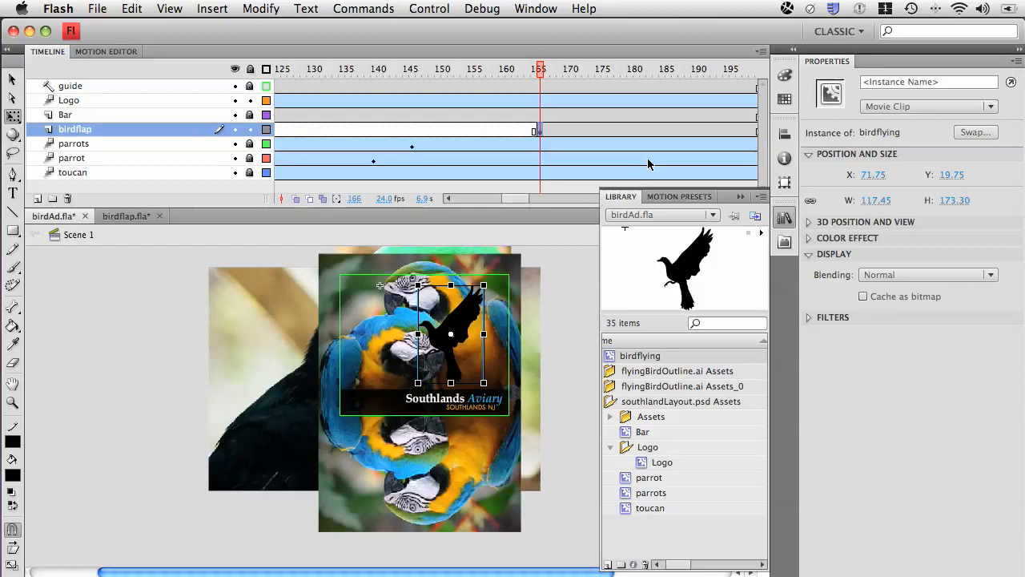
click(741, 196)
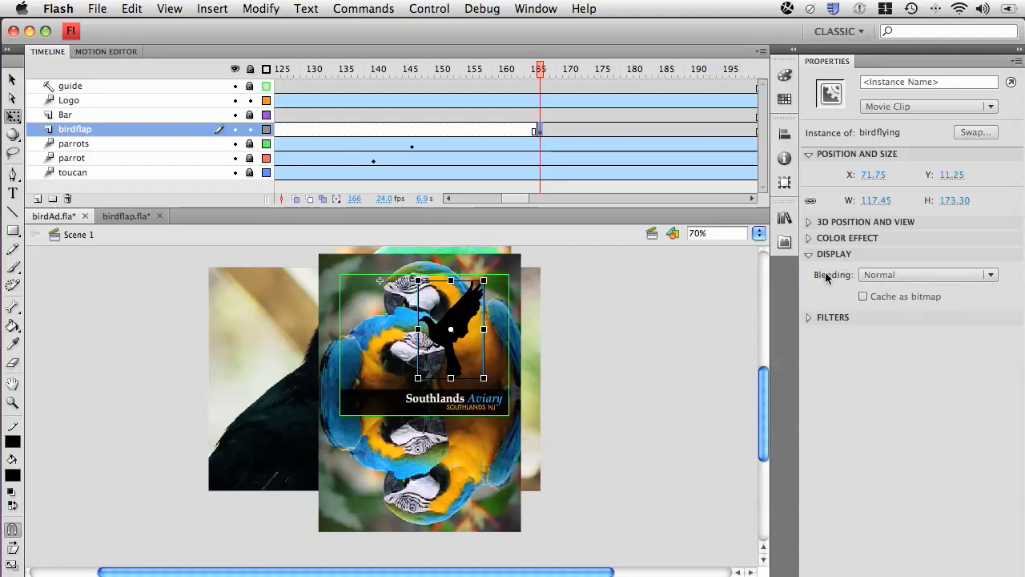
Set the bird instance's blending mode to Overlay and inspect the result up close over the parrots.
click(889, 275)
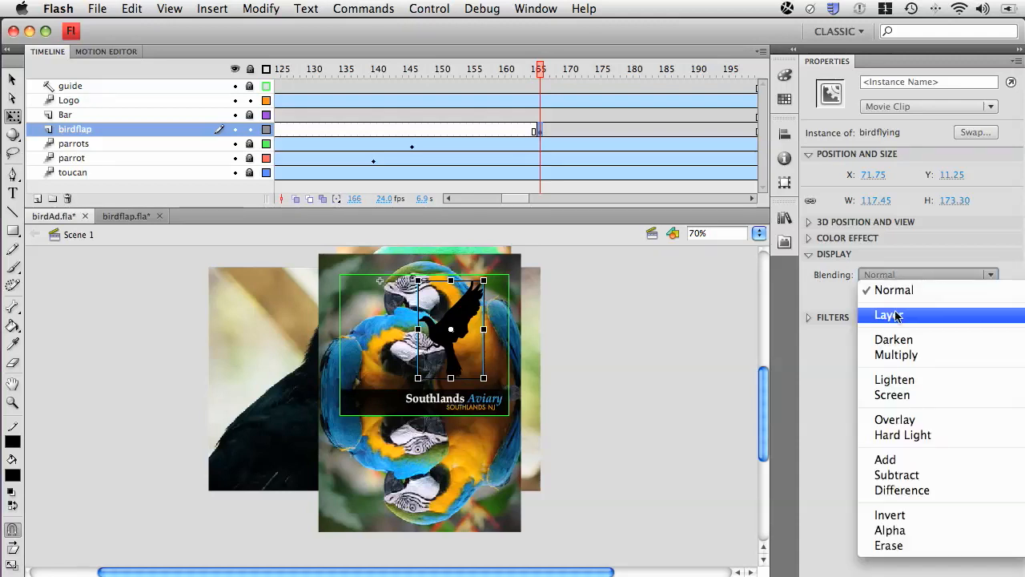
click(915, 418)
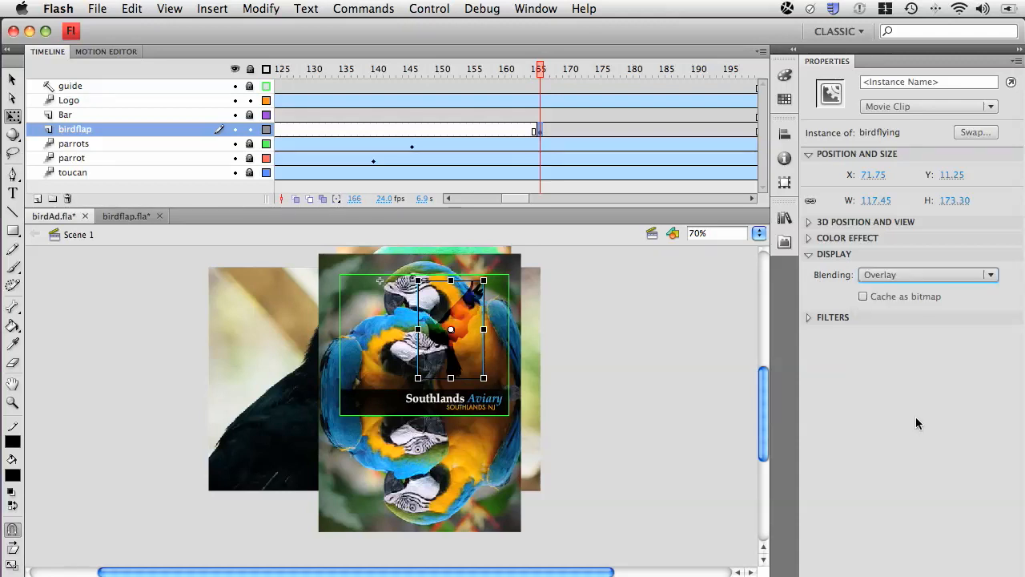
click(357, 280)
drag(369, 279, 632, 427)
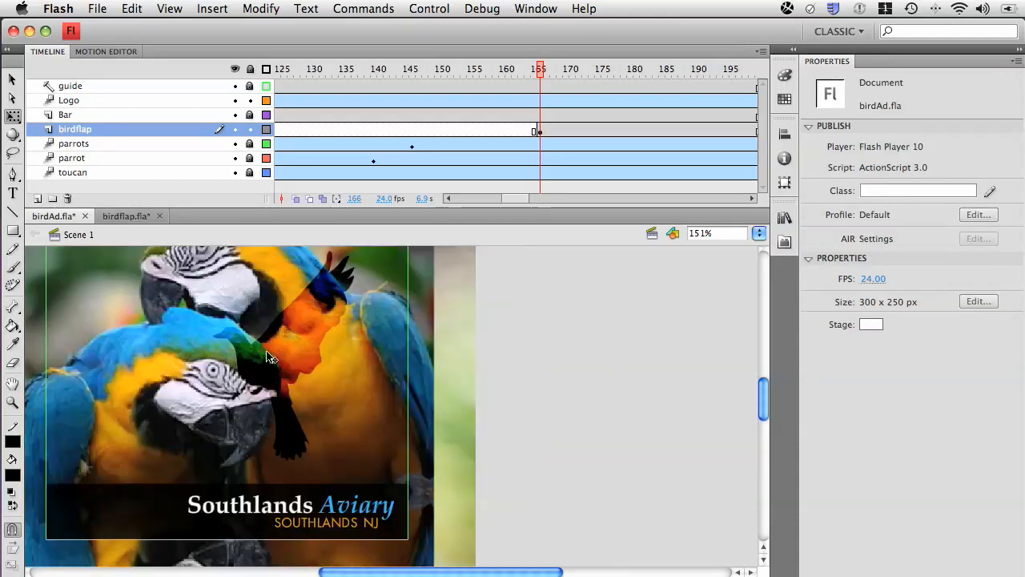
drag(269, 358, 374, 364)
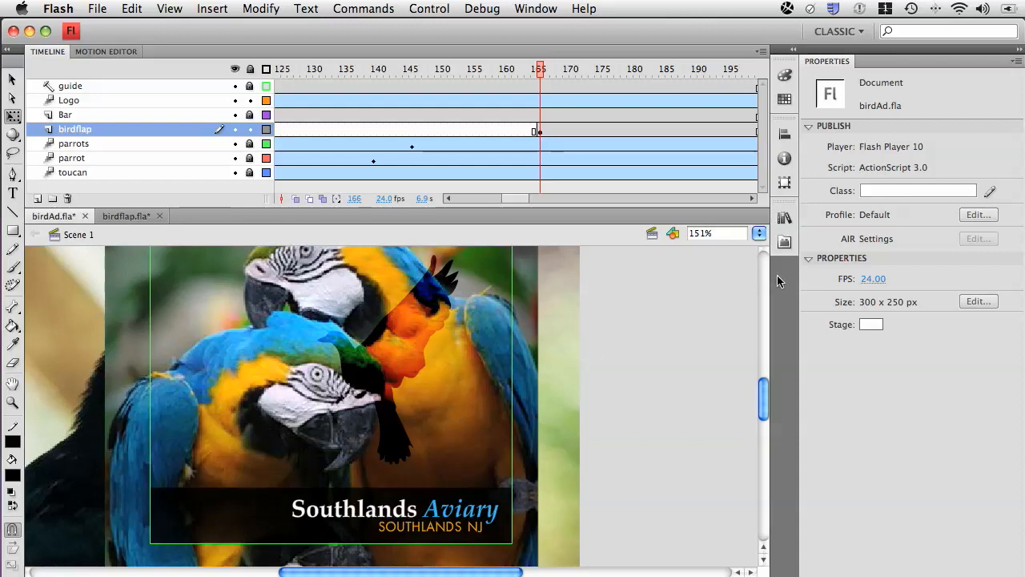
Add a Blur filter to the bird instance and set its Blur X and Blur Y to 2 px.
click(426, 322)
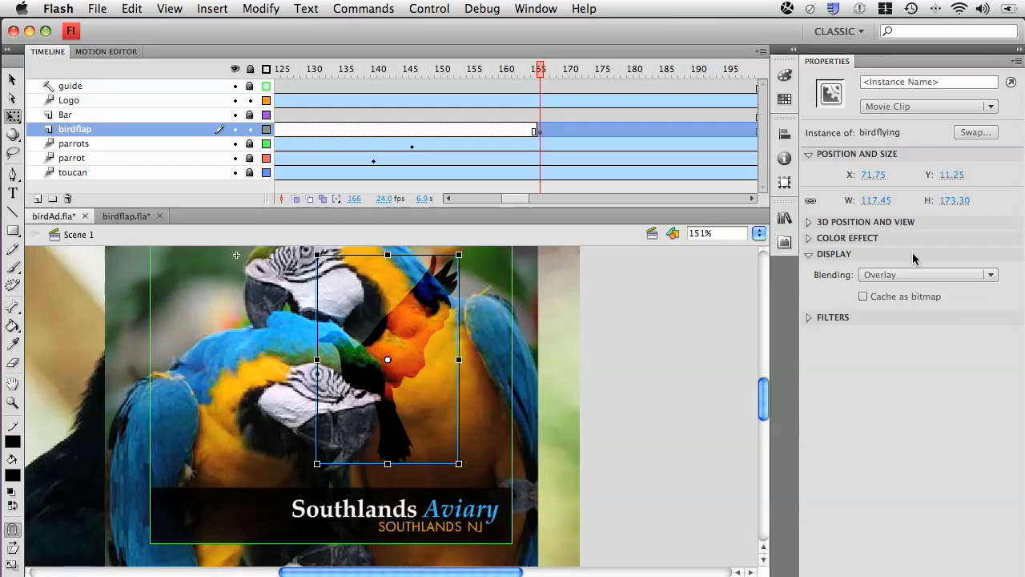
click(808, 255)
click(809, 270)
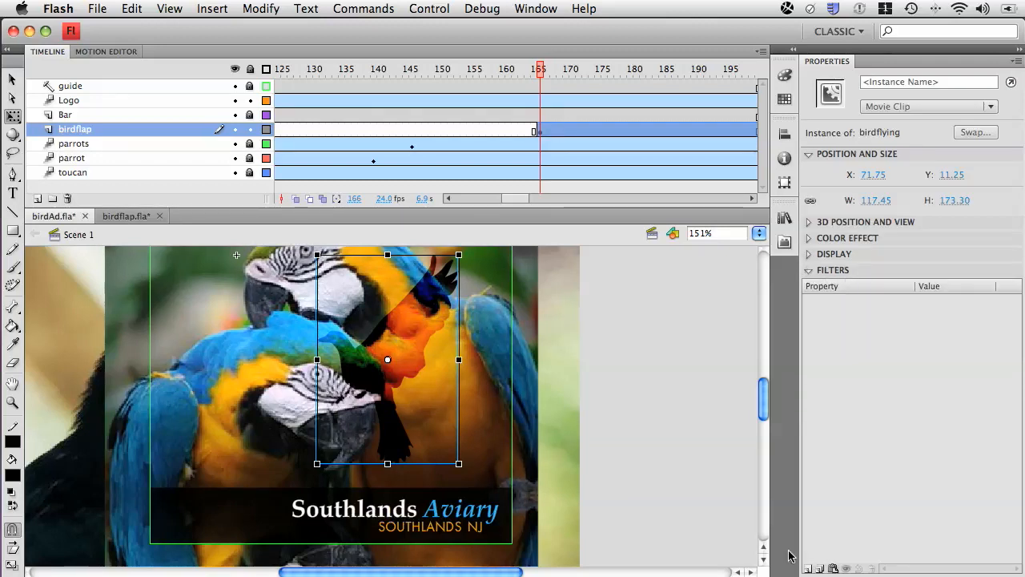
click(808, 567)
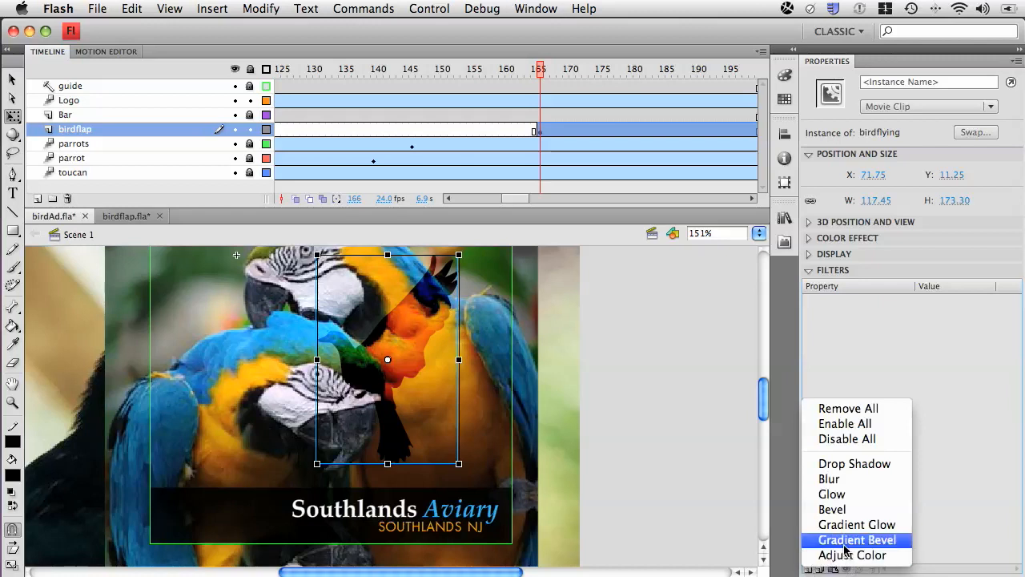
click(831, 479)
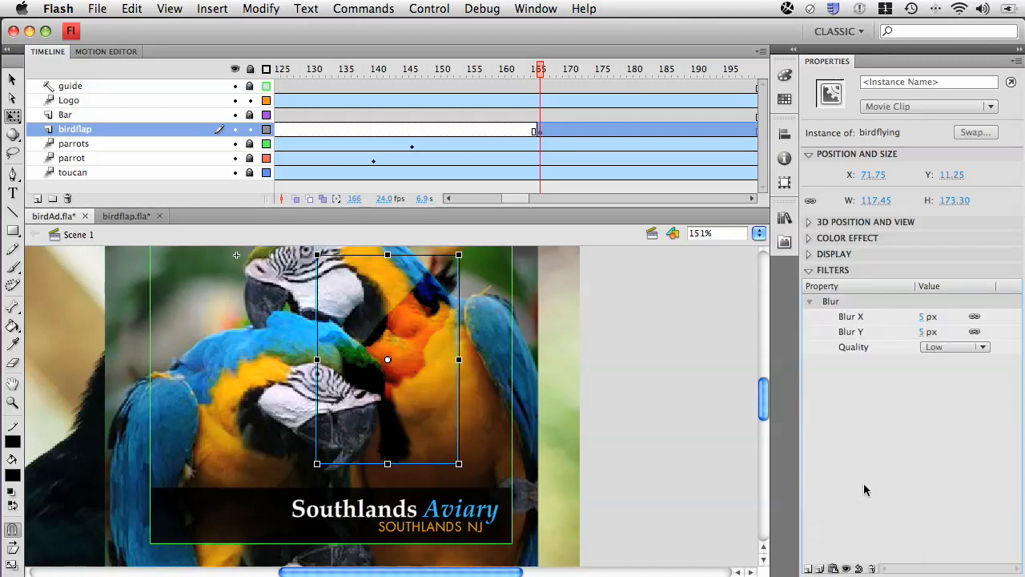
click(925, 317)
text(2)
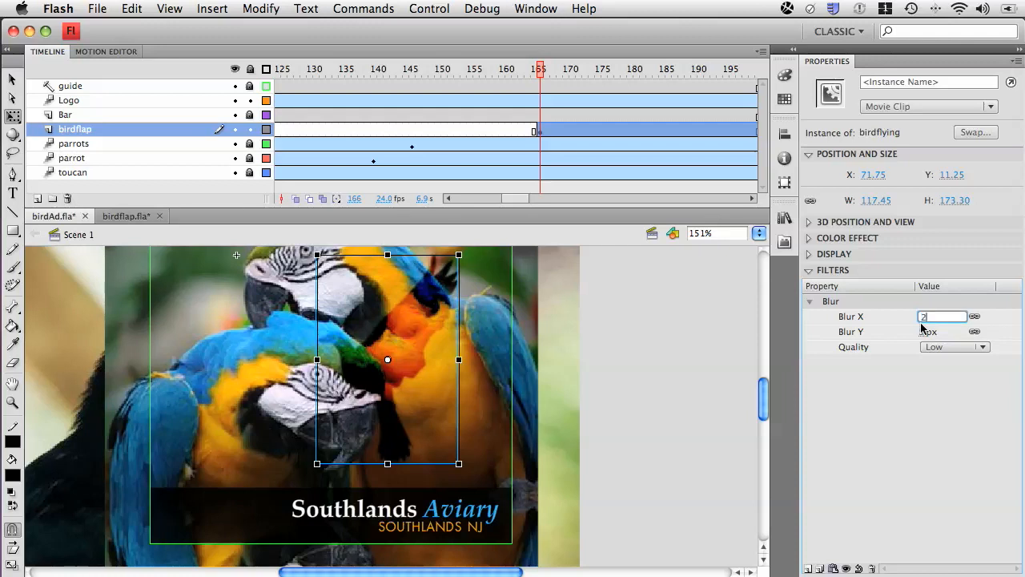
click(945, 398)
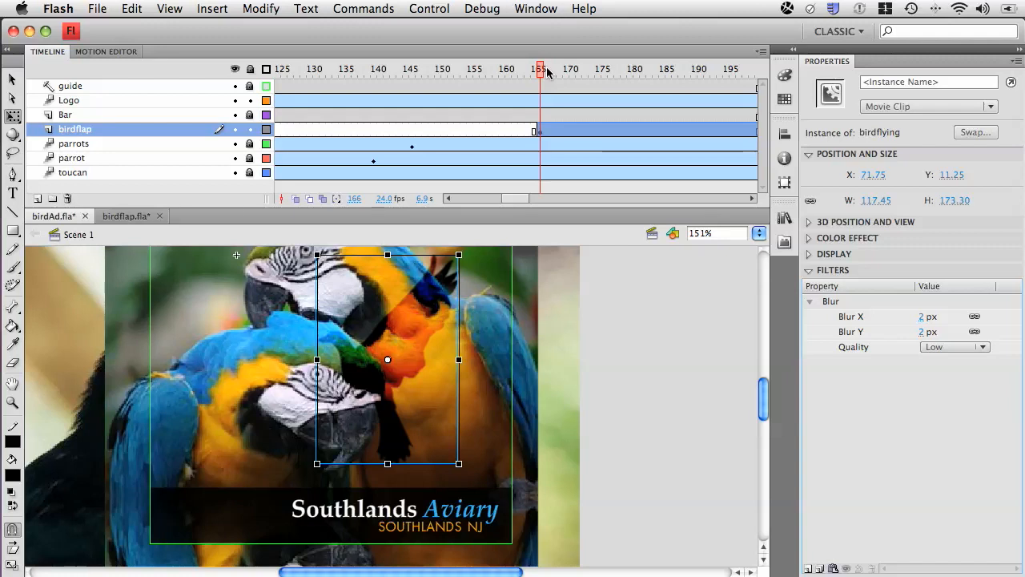
Move the bird to its starting position beyond the ad's right edge, at about X 243.5, Y 23.9.
drag(398, 342, 606, 360)
scroll(448, 359, up, 2)
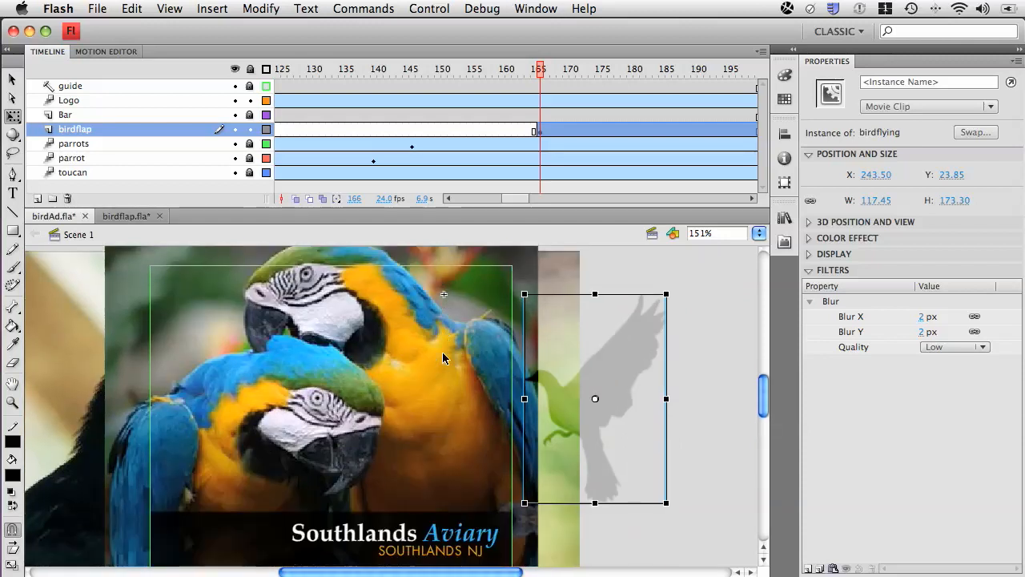
scroll(442, 358, down, 3)
scroll(442, 358, up, 3)
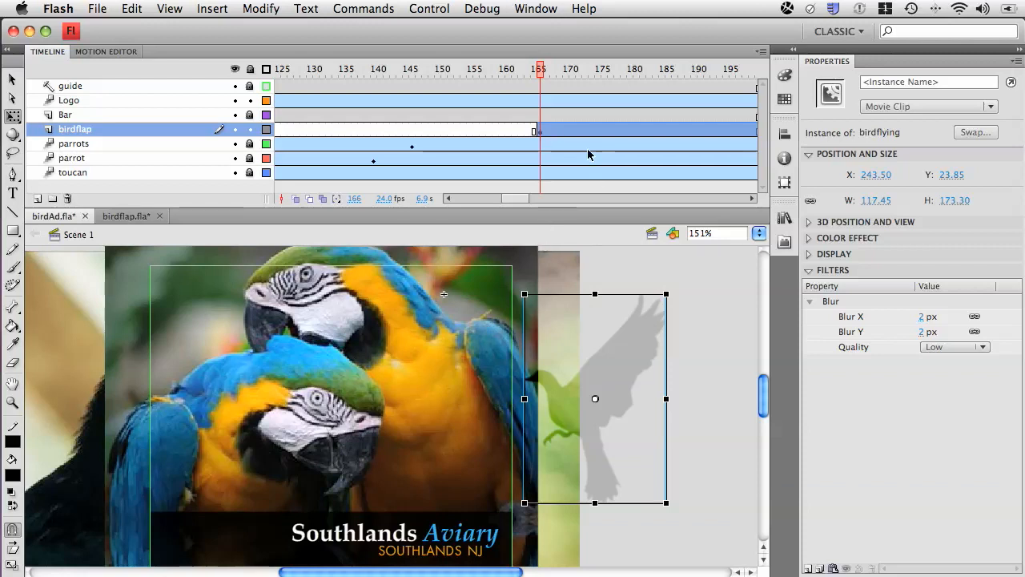
Create a motion tween on the birdflap layer's frame span that starts at frame 166 and runs to frame 200.
drag(521, 197, 531, 198)
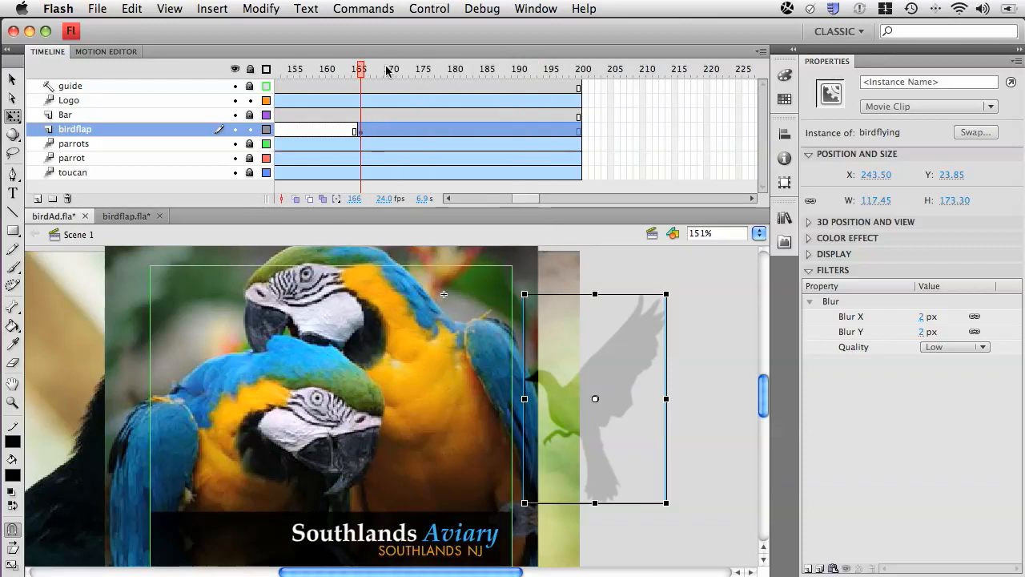
drag(362, 69, 583, 75)
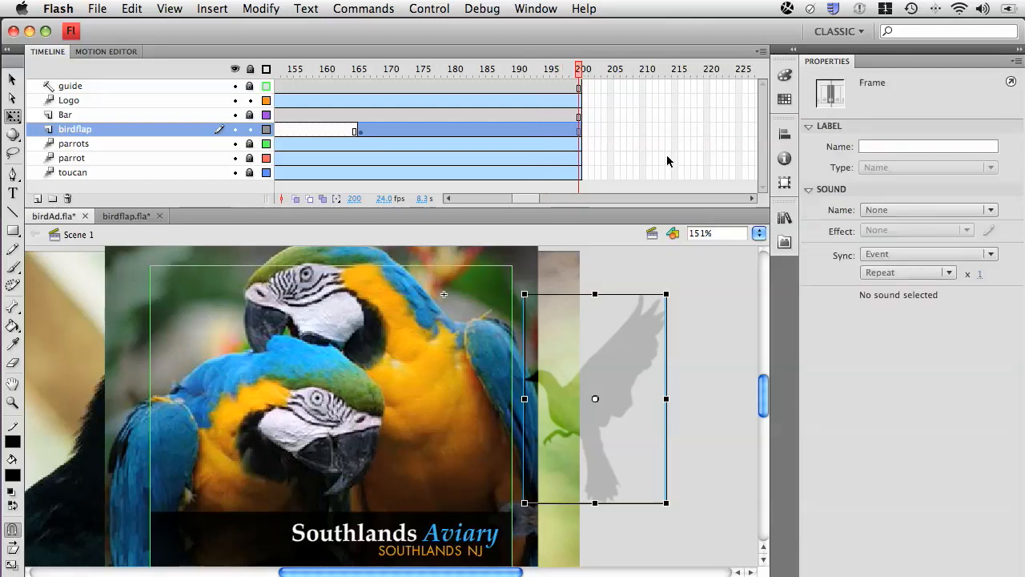
click(515, 129)
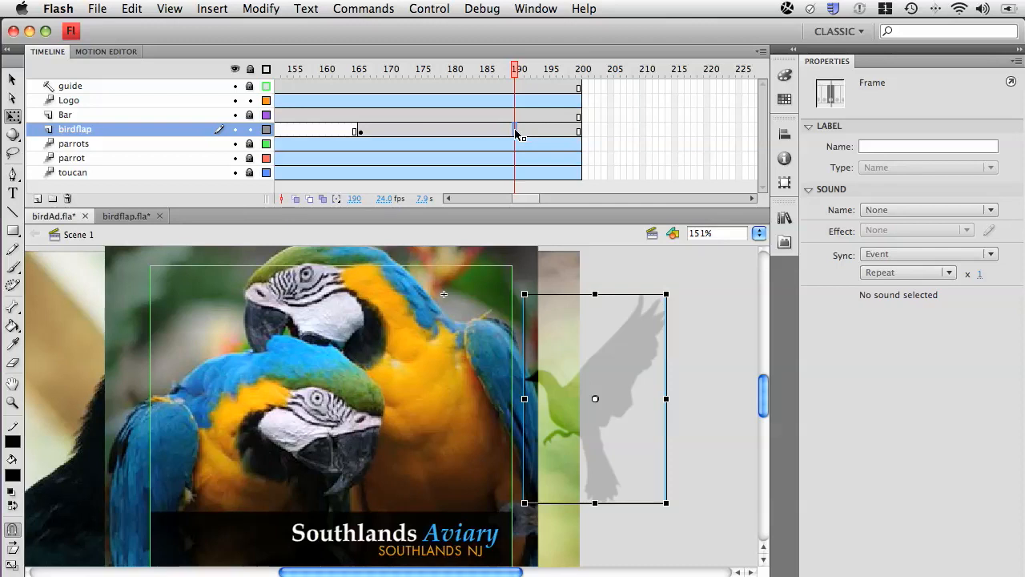
right_click(515, 132)
click(531, 137)
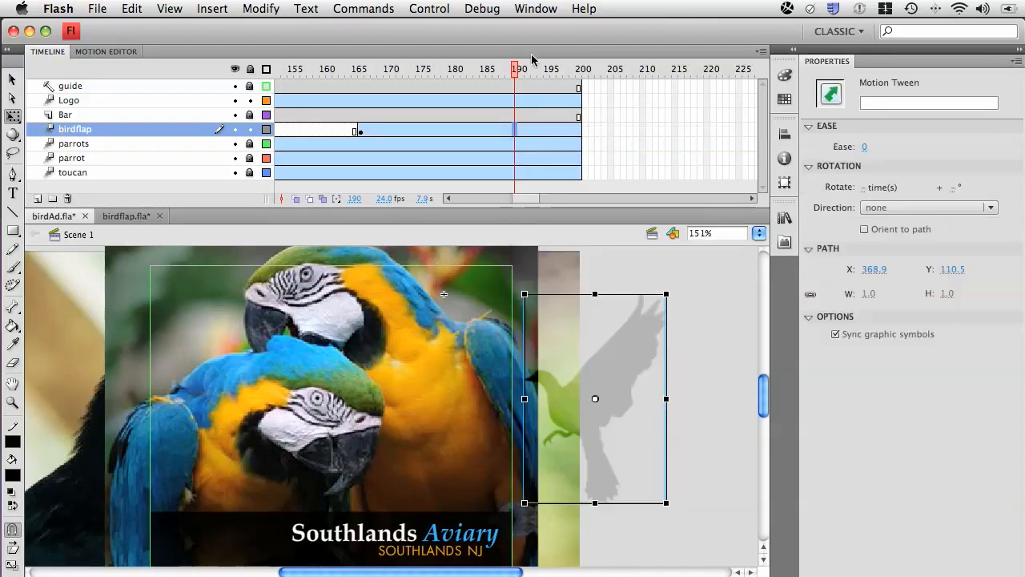
At frame 200, move the bird straight across the ad to beyond its left edge, at about X -186.25, Y 23.85.
drag(522, 71, 580, 70)
click(597, 395)
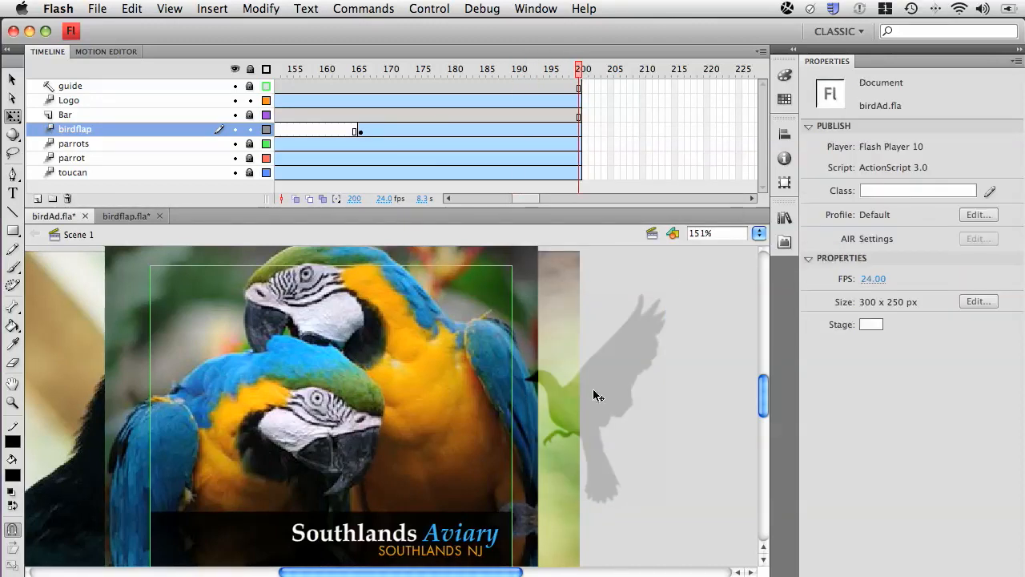
drag(599, 418, 76, 415)
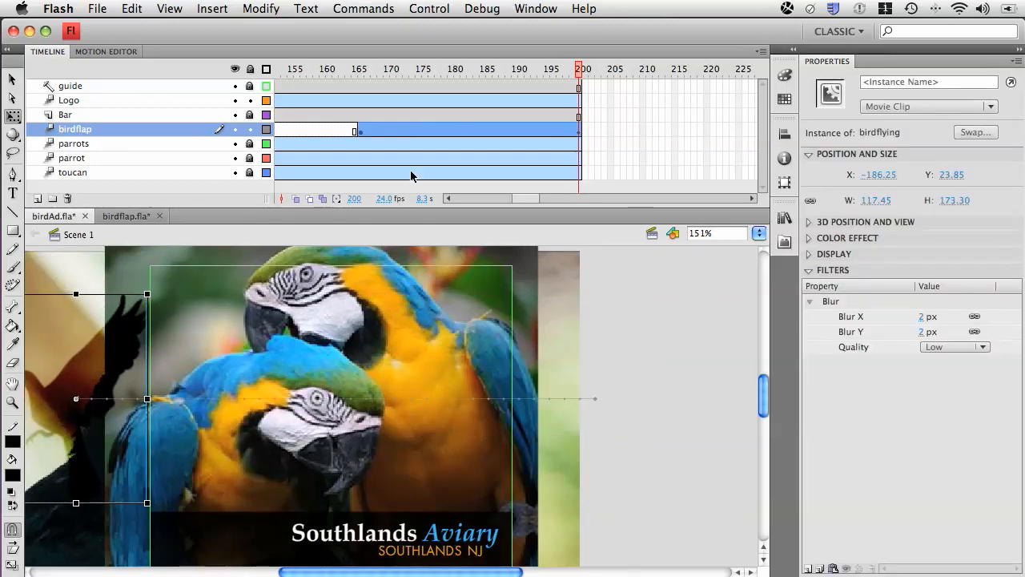
click(334, 399)
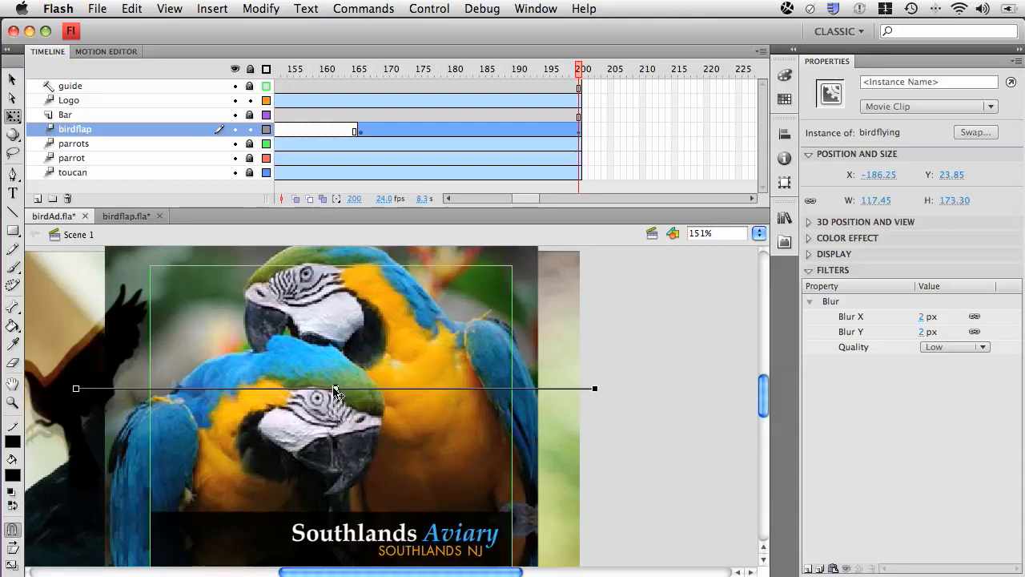
drag(351, 389, 352, 399)
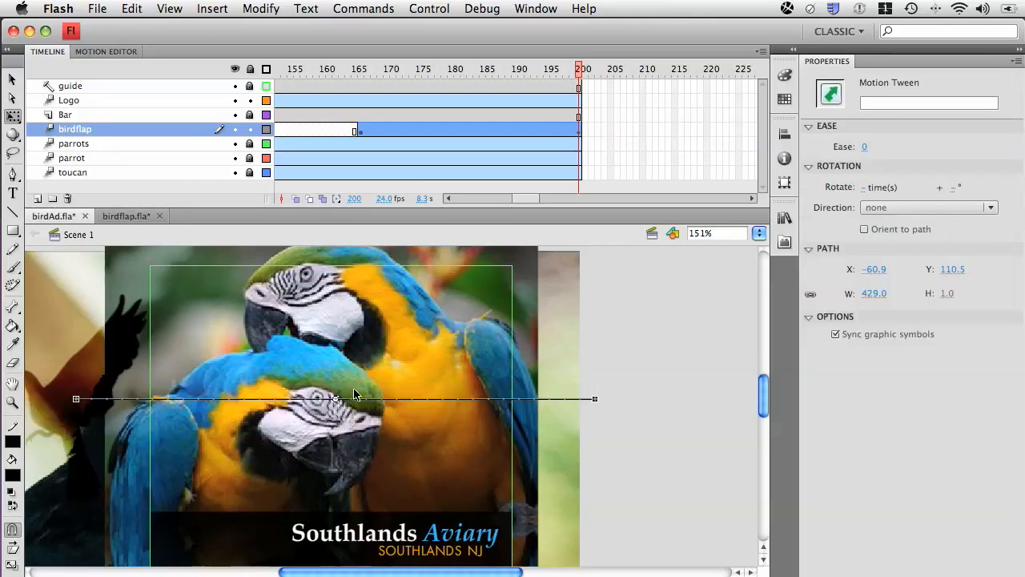
click(380, 414)
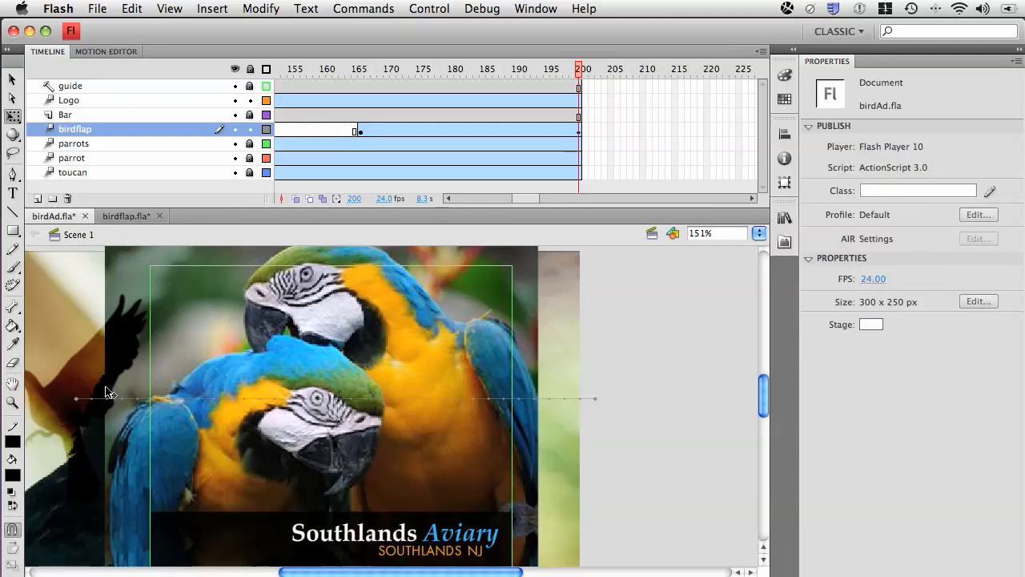
click(74, 382)
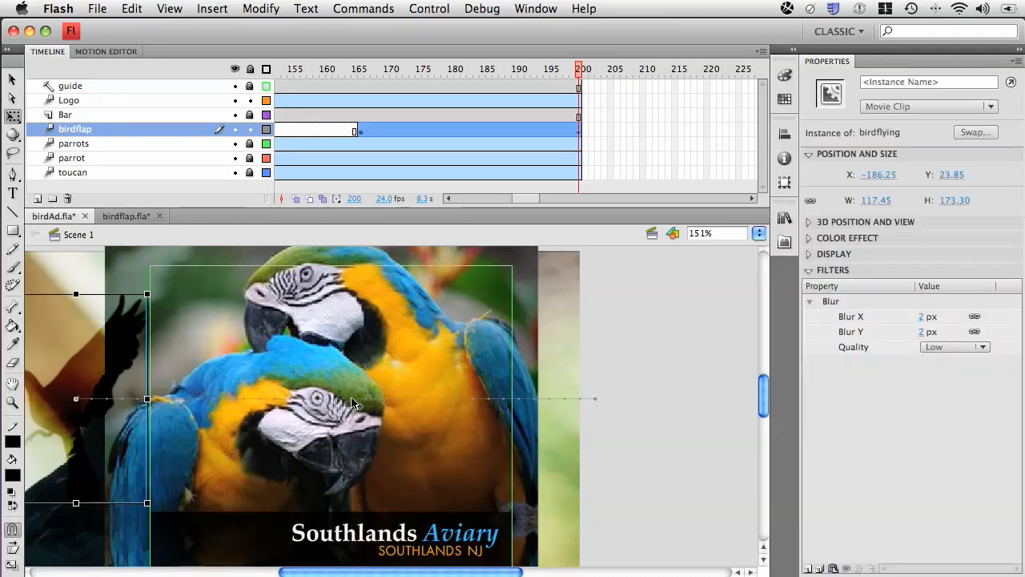
drag(353, 399, 353, 387)
key(super+z)
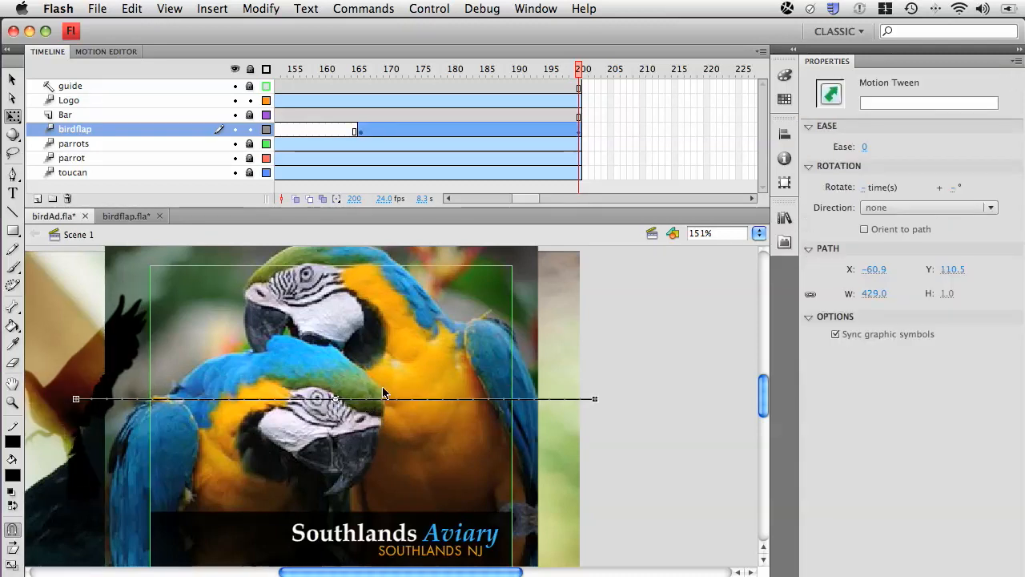
Bend the middle of the bird's straight motion path upward into a gentle arc with the Selection tool.
click(13, 80)
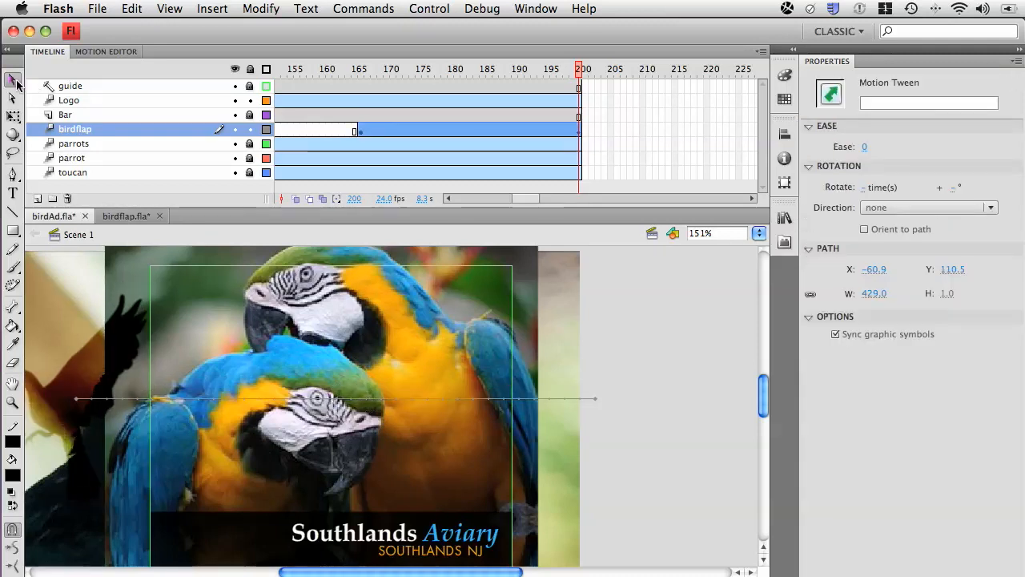
click(349, 398)
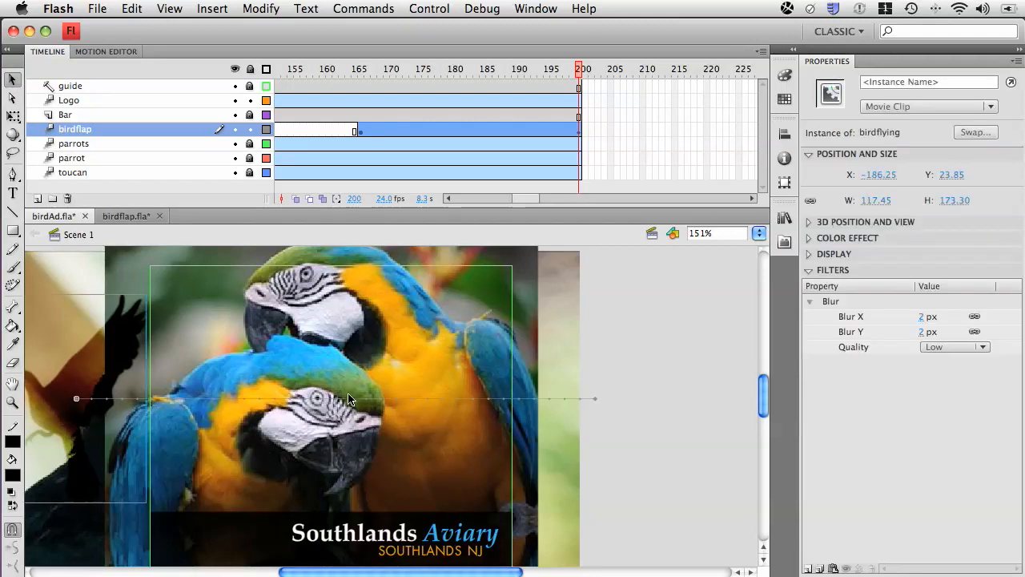
drag(348, 398, 345, 366)
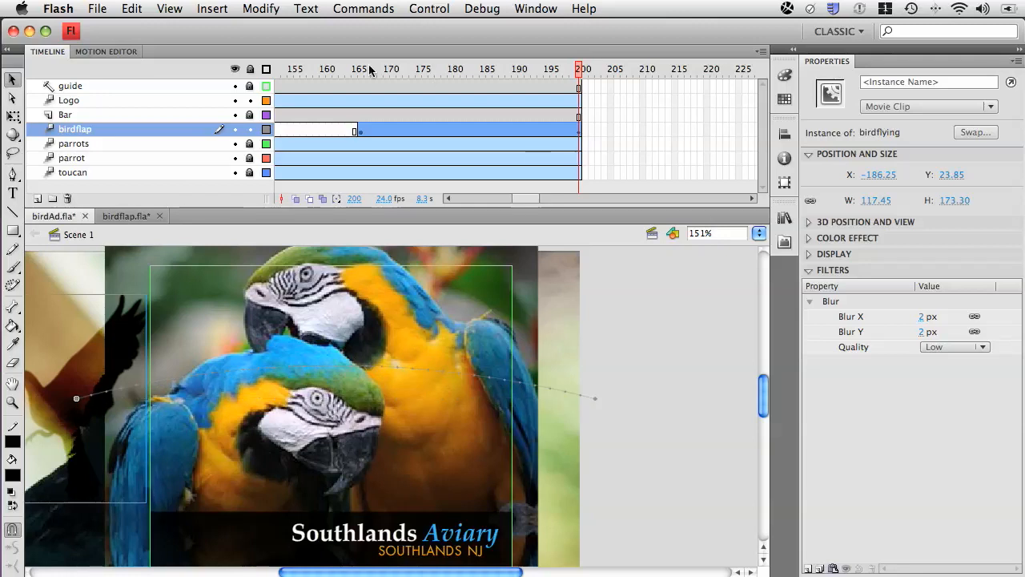
Scrub through the start of the bird's curved flight, test the movie to review the whole ad, and close the preview.
drag(354, 70, 495, 76)
drag(483, 76, 368, 83)
key(super+Return)
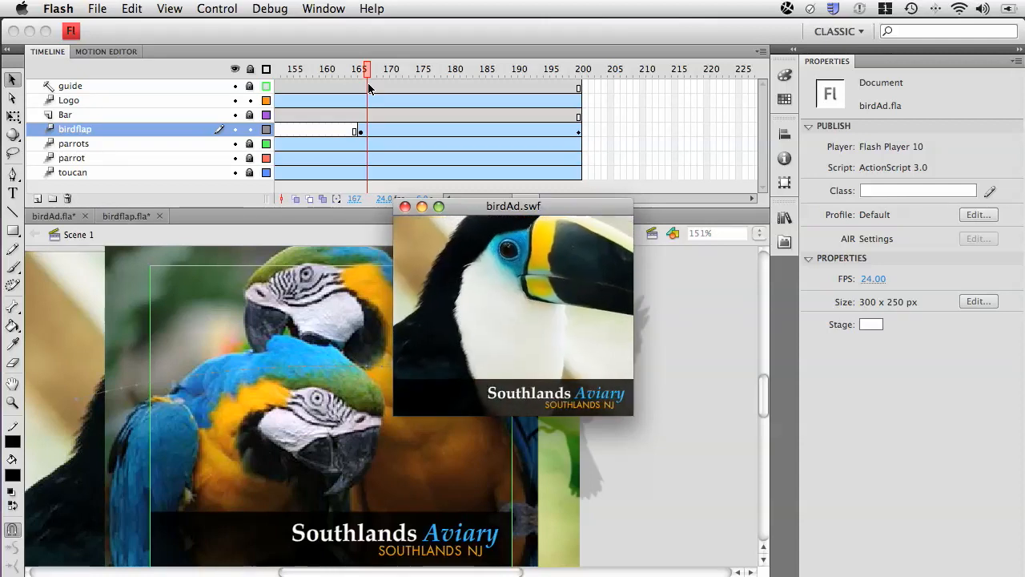
click(404, 207)
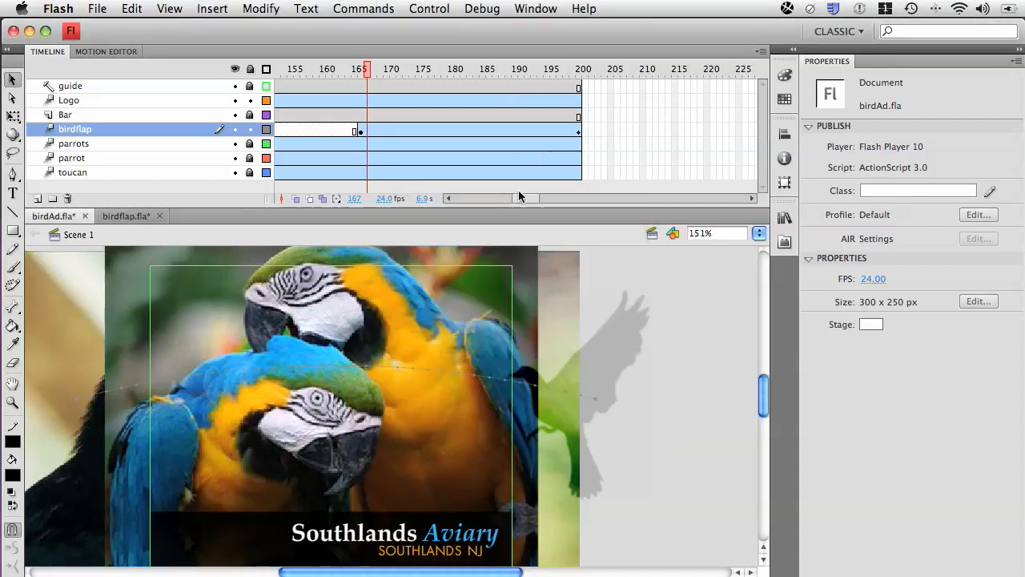
Extend all layers from guide down to toucan to frame 235 by inserting frames.
drag(519, 193, 535, 193)
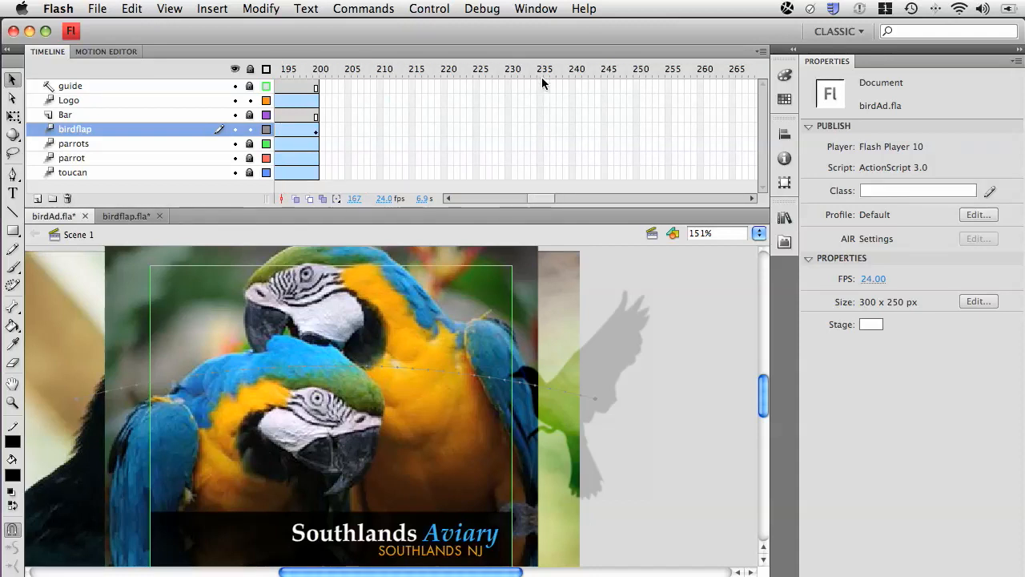
key(shift+period)
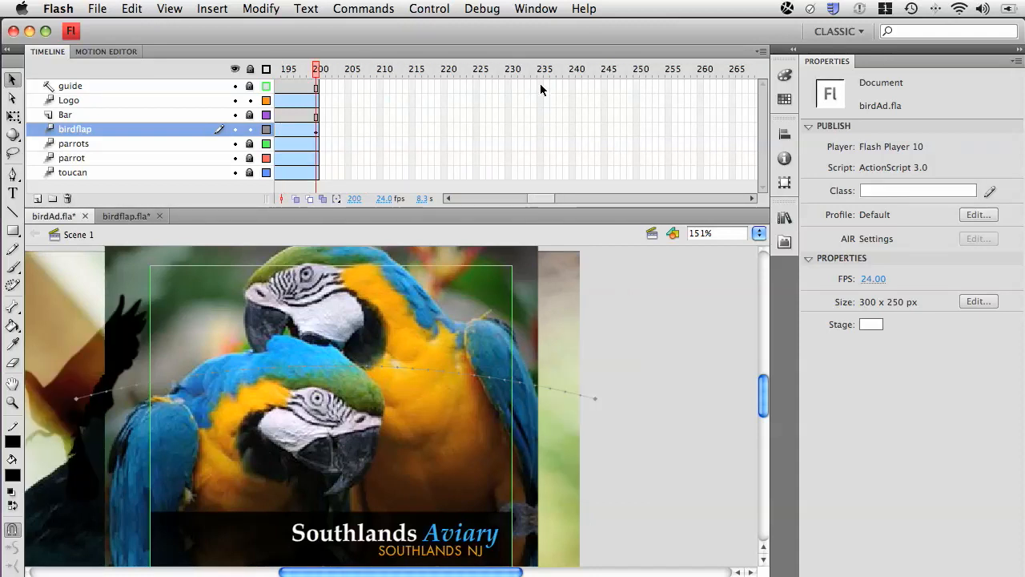
drag(540, 87, 541, 177)
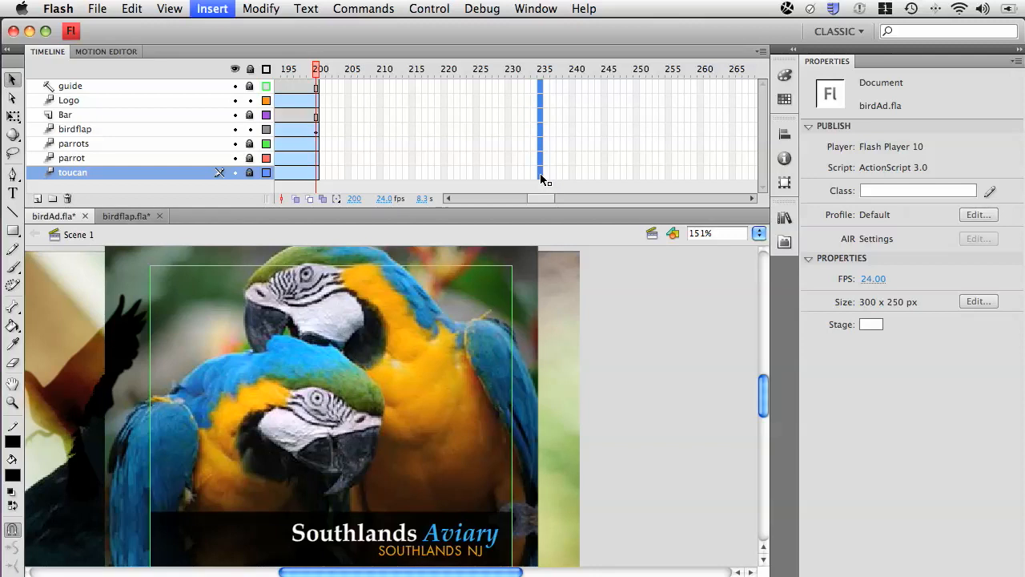
key(F5)
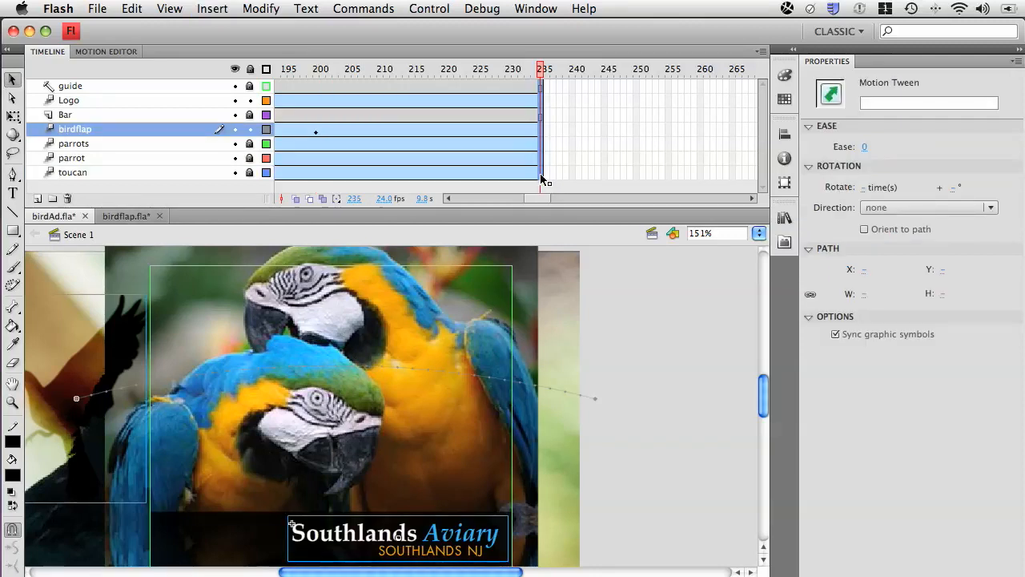